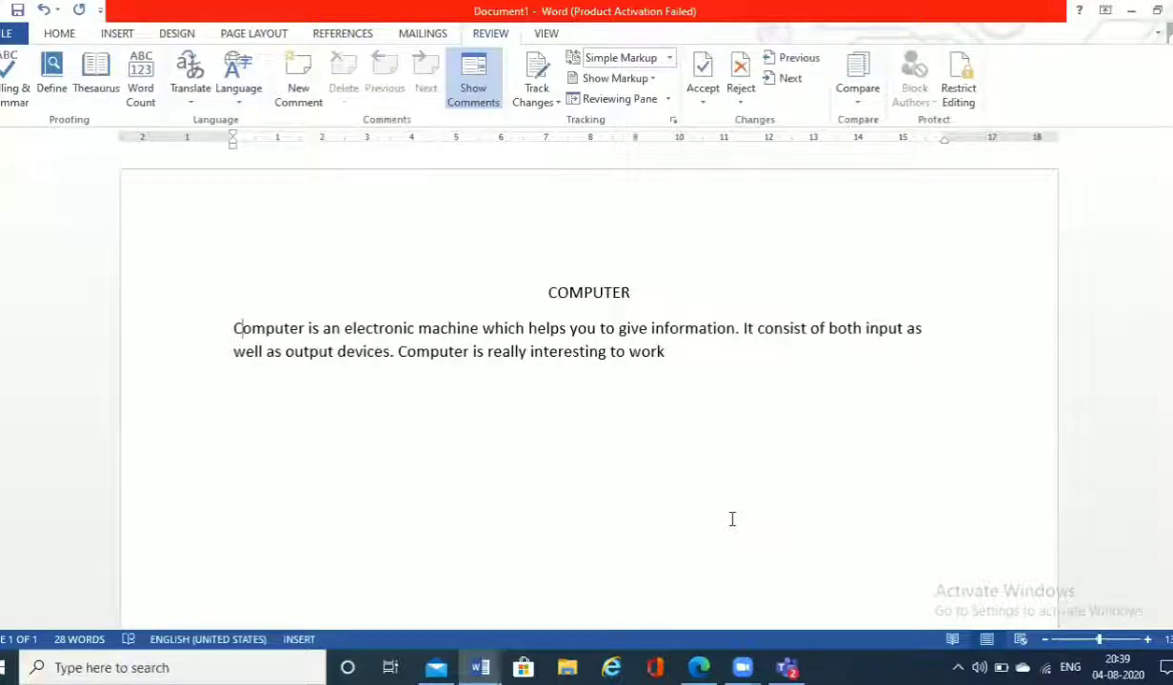
# Step: Change the paragraph's first word to lowercase "computer" and misspell "information" as "inforation" in the first sentence
pyautogui.press('Right')
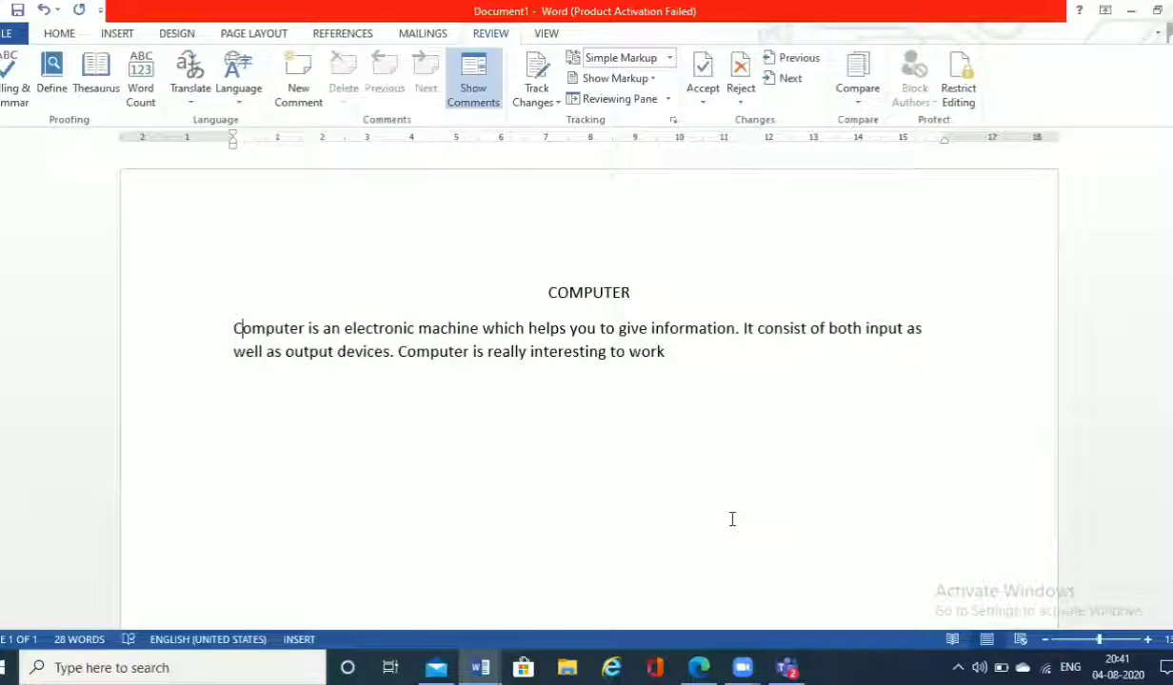
pyautogui.press('BackSpace')
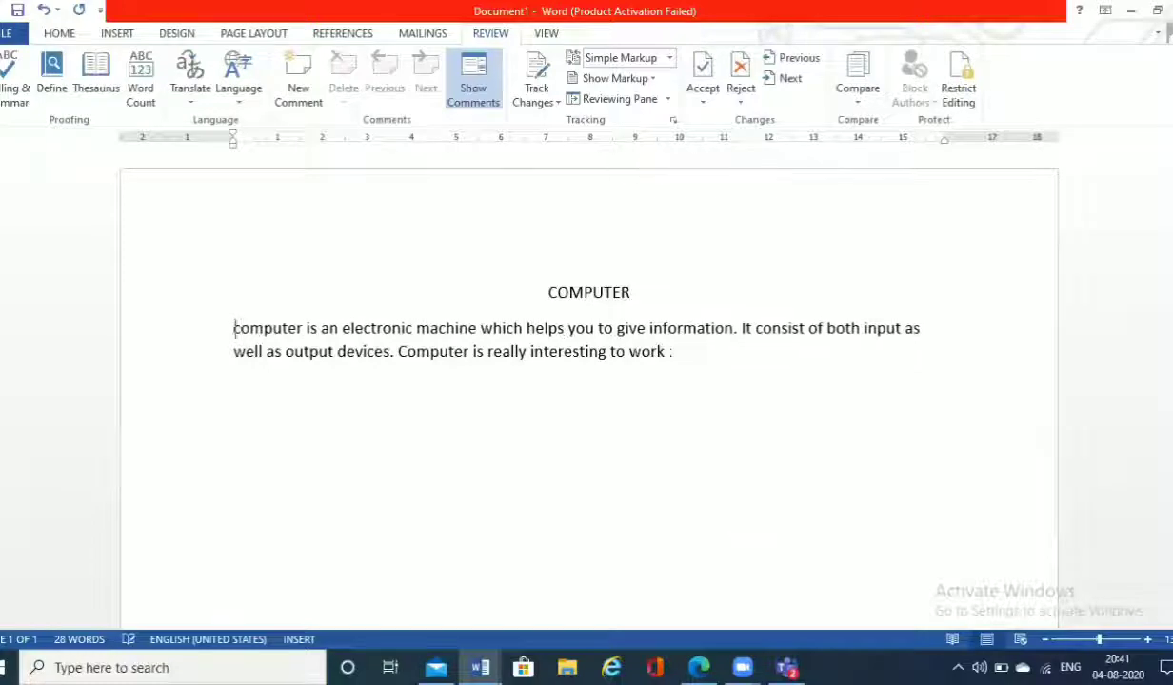
pyautogui.write('c')
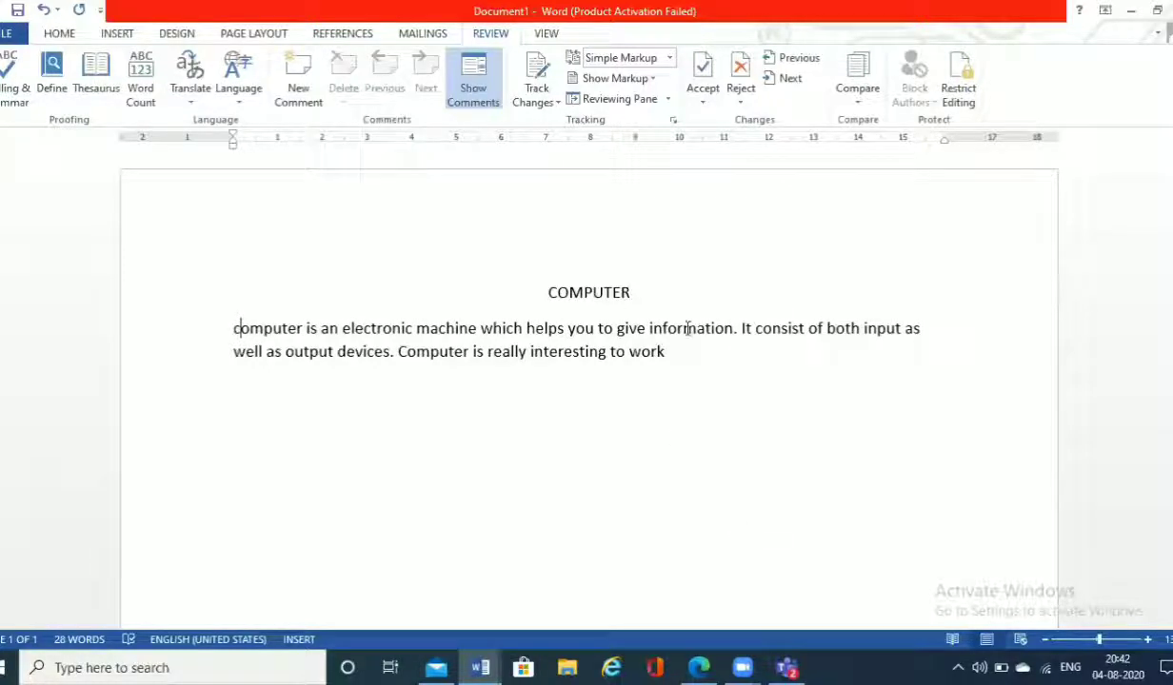
pyautogui.click(696, 331)
pyautogui.press('BackSpace')
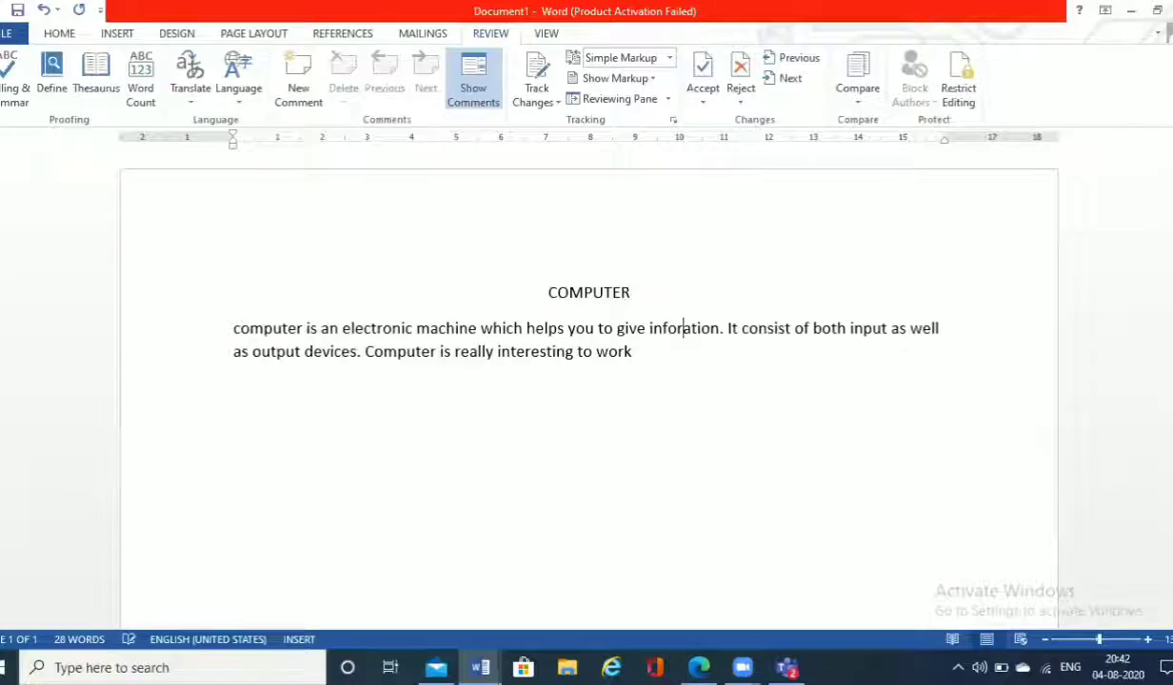
pyautogui.click(644, 414)
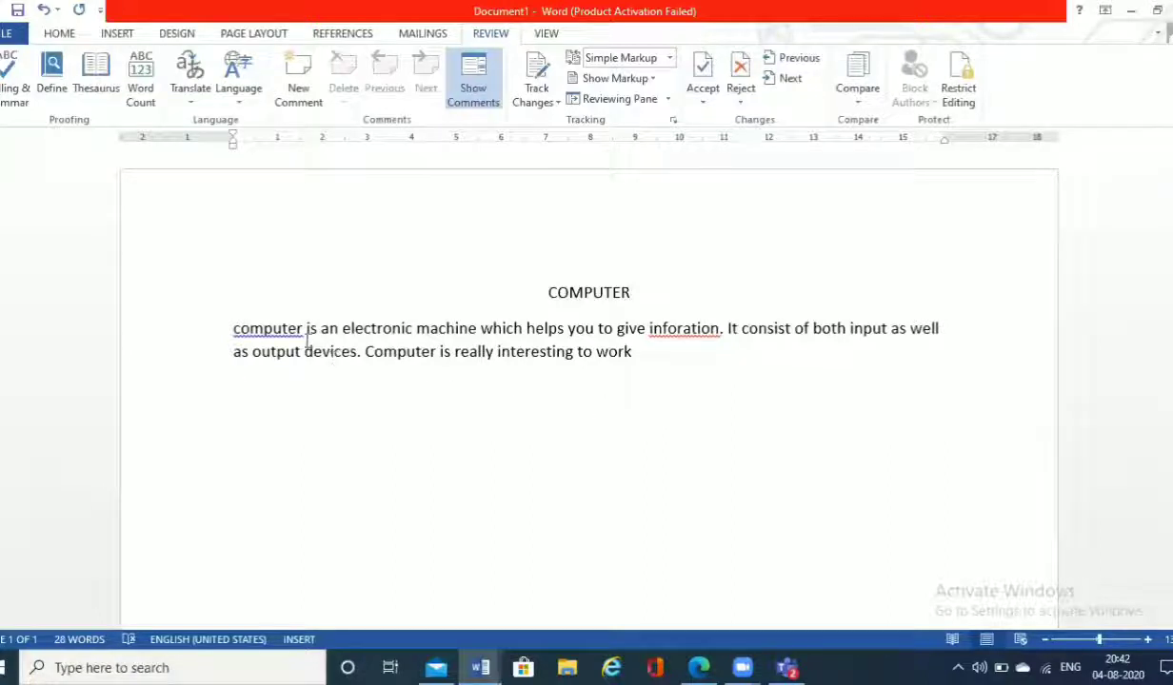
pyautogui.moveTo(301, 329); pyautogui.dragTo(229, 330)
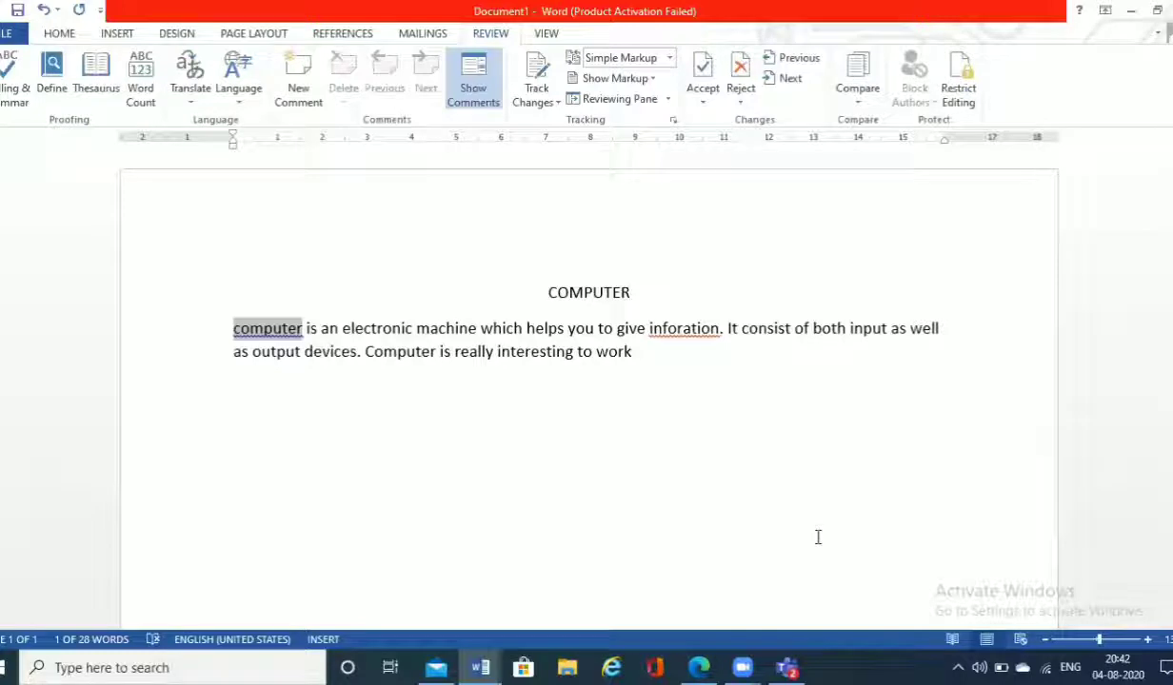
pyautogui.press('Left')
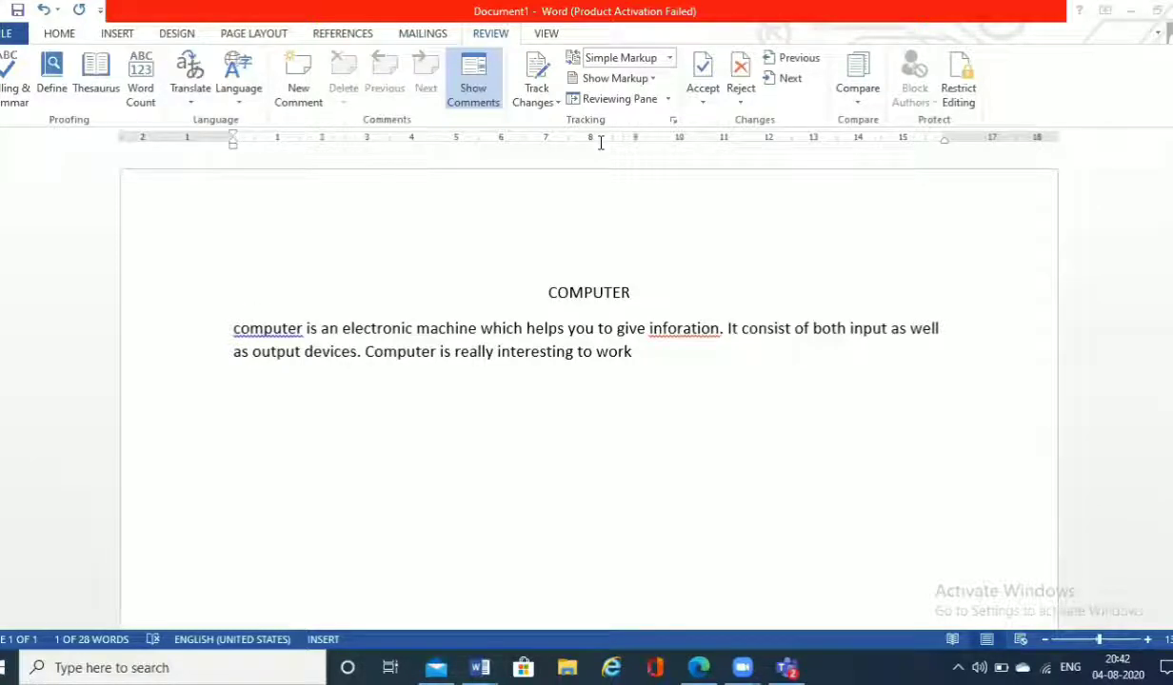
pyautogui.click(257, 305)
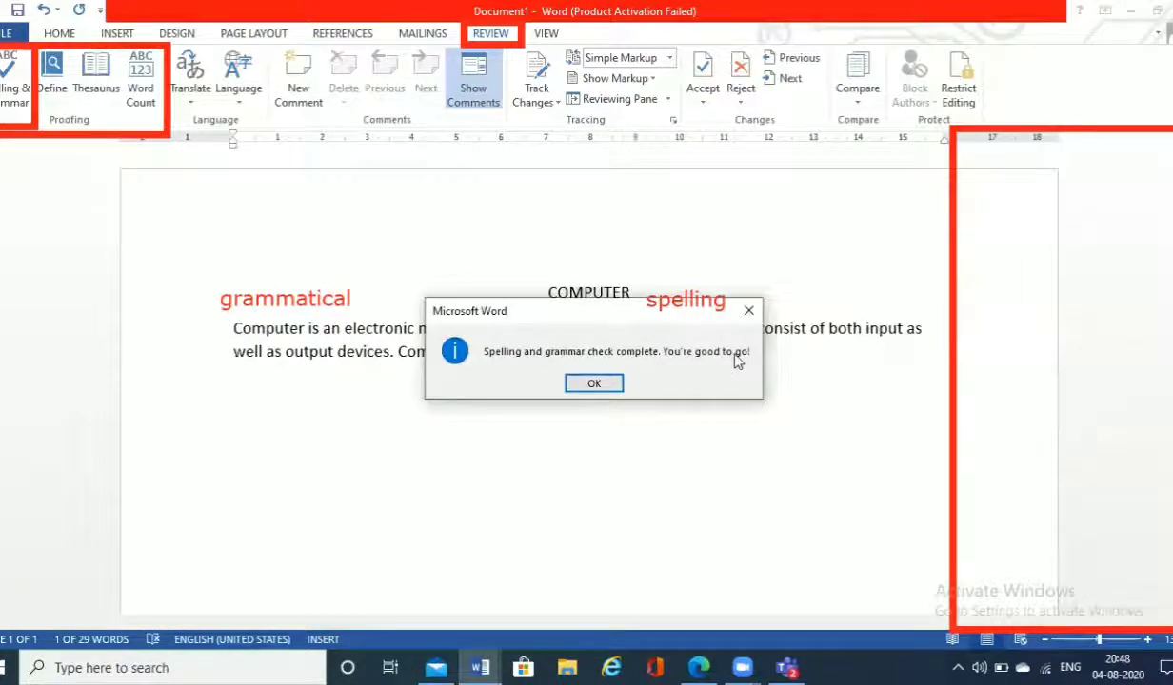
# Step: Dismiss the finished spelling check and delete the "m" from both occurrences of "information" in the paragraph
pyautogui.click(603, 385)
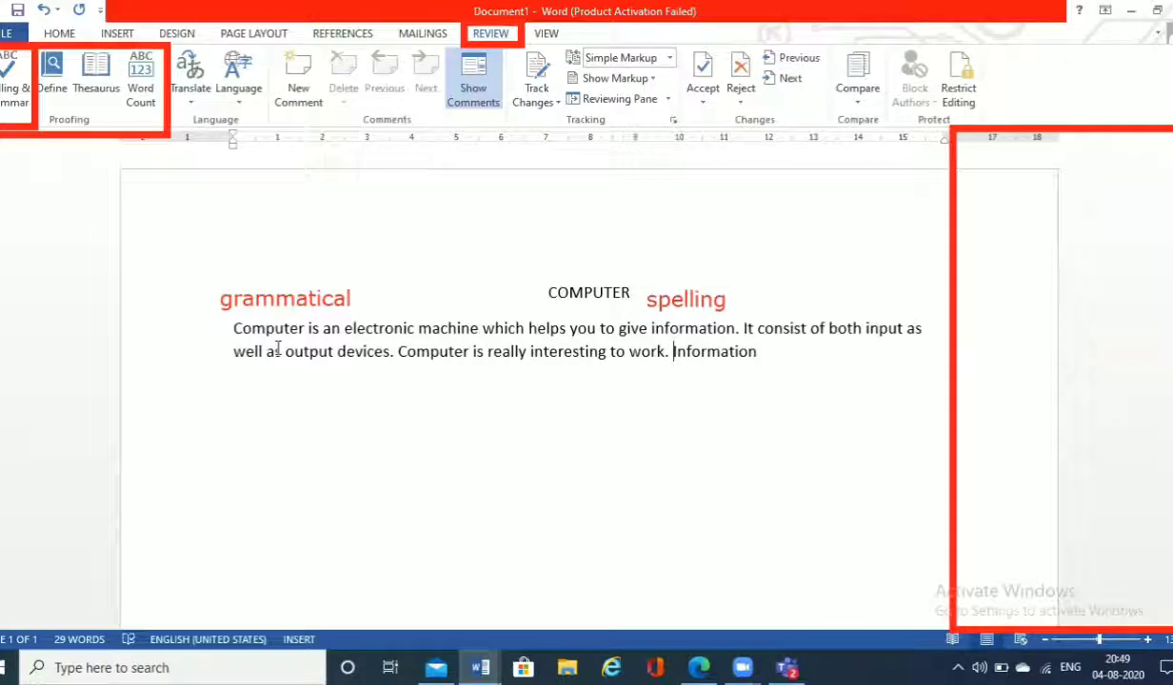
pyautogui.click(696, 328)
pyautogui.press('BackSpace')
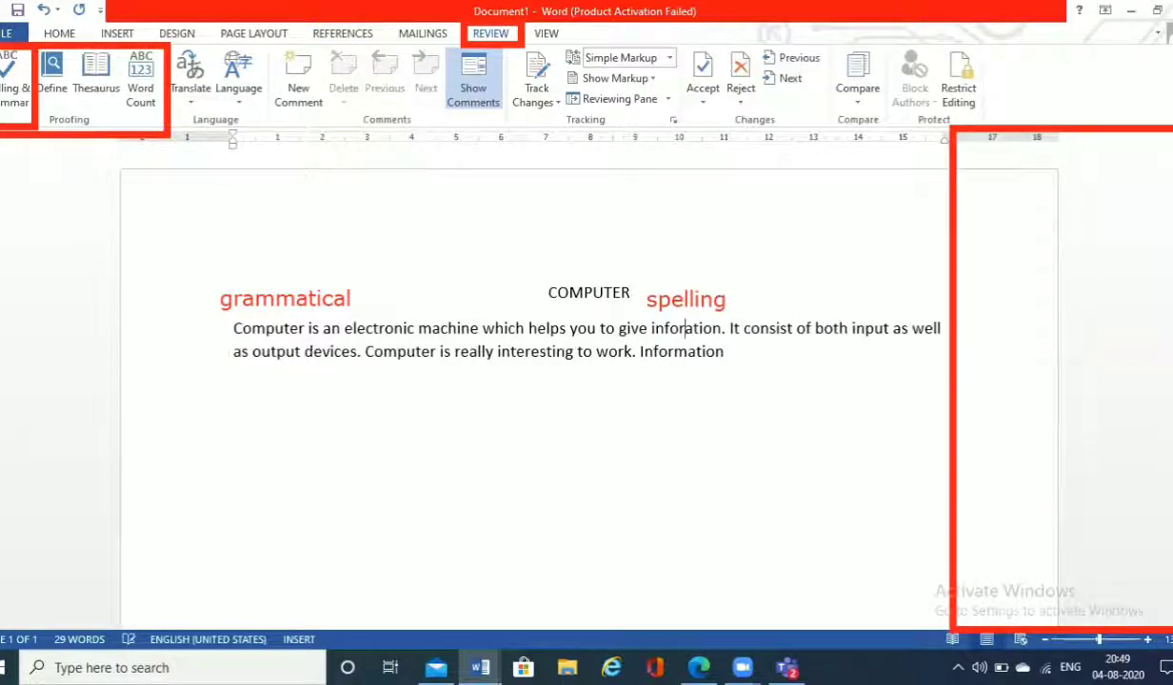
pyautogui.click(693, 352)
pyautogui.press('BackSpace')
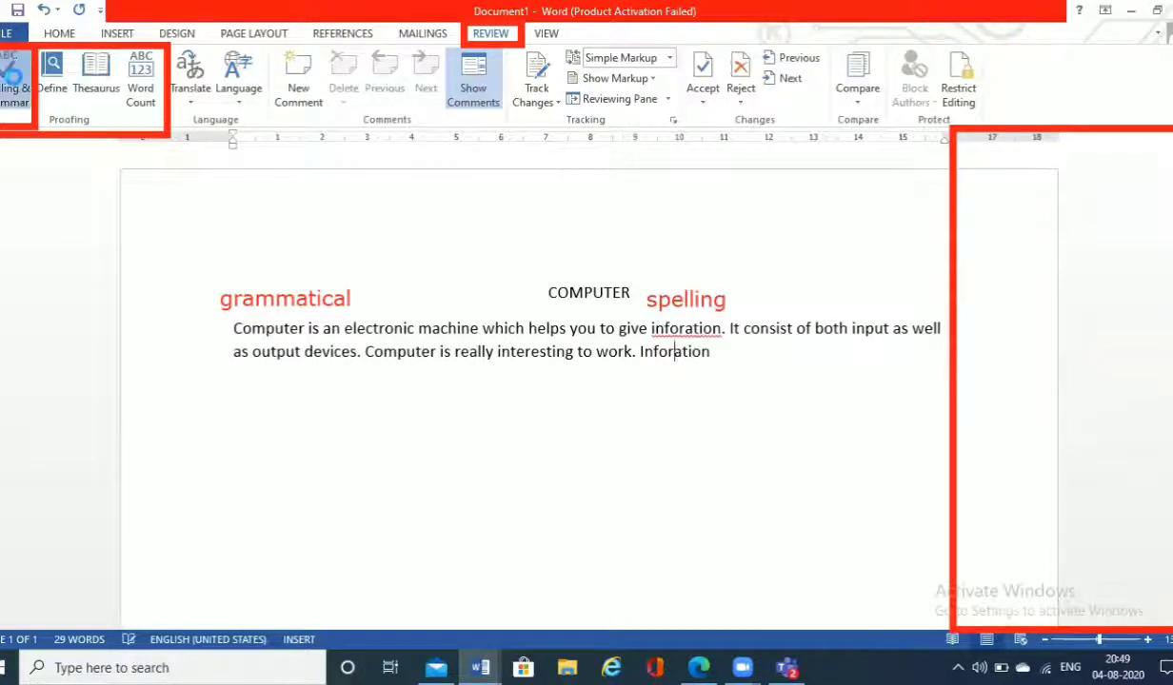
# Step: Run the spelling and grammar check, ignoring "Inforation" once and all occurrences of "inforation", and repeat the check
pyautogui.click(13, 82)
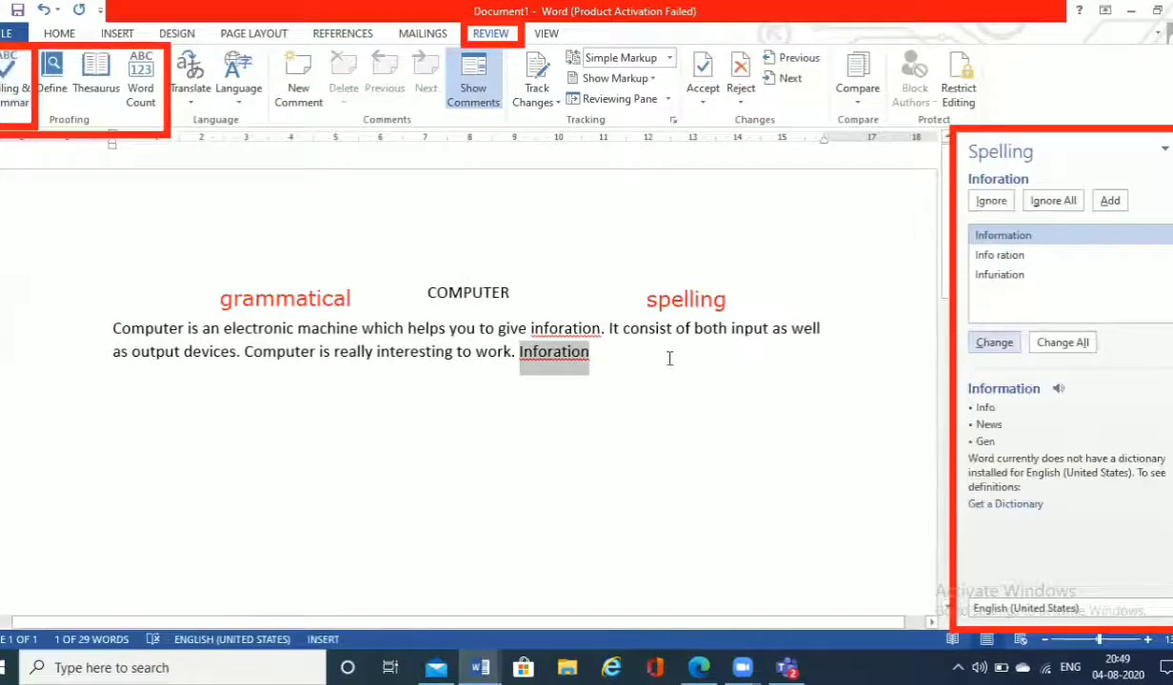
pyautogui.click(990, 200)
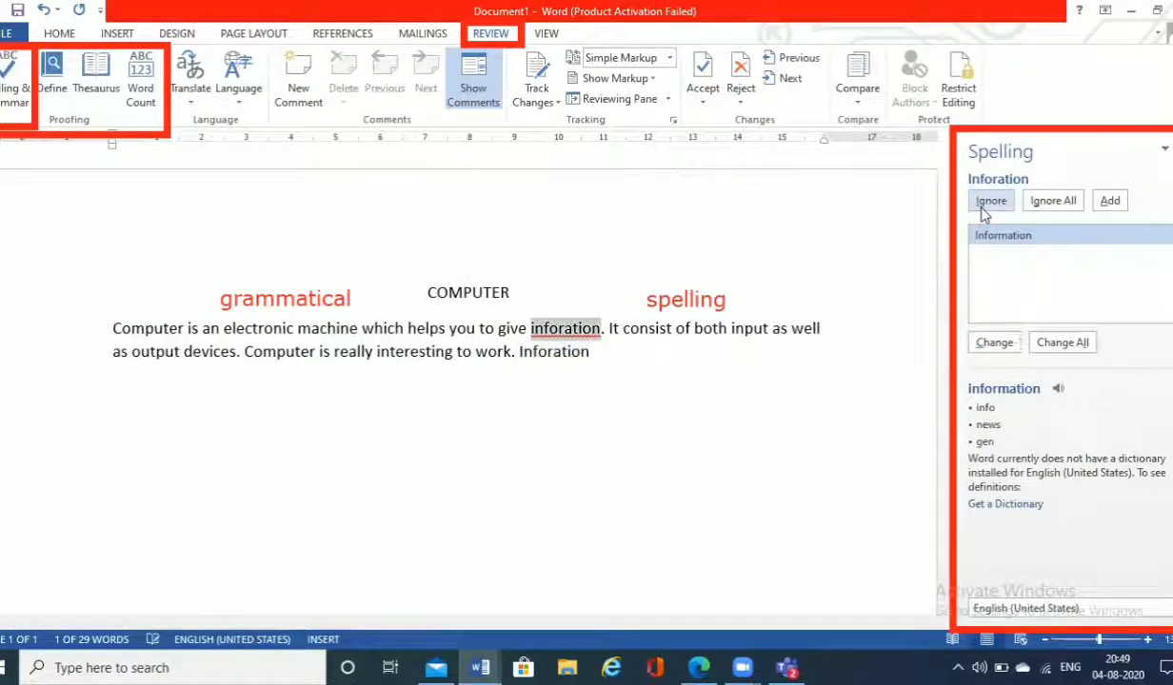
pyautogui.click(1052, 201)
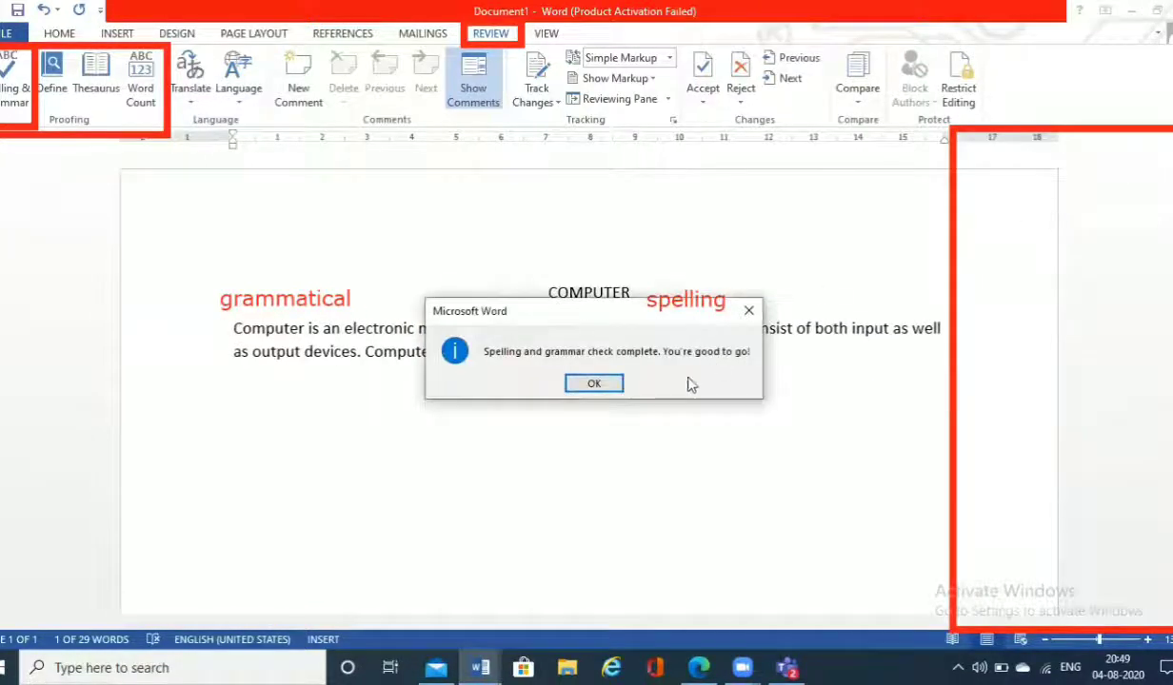
pyautogui.click(588, 385)
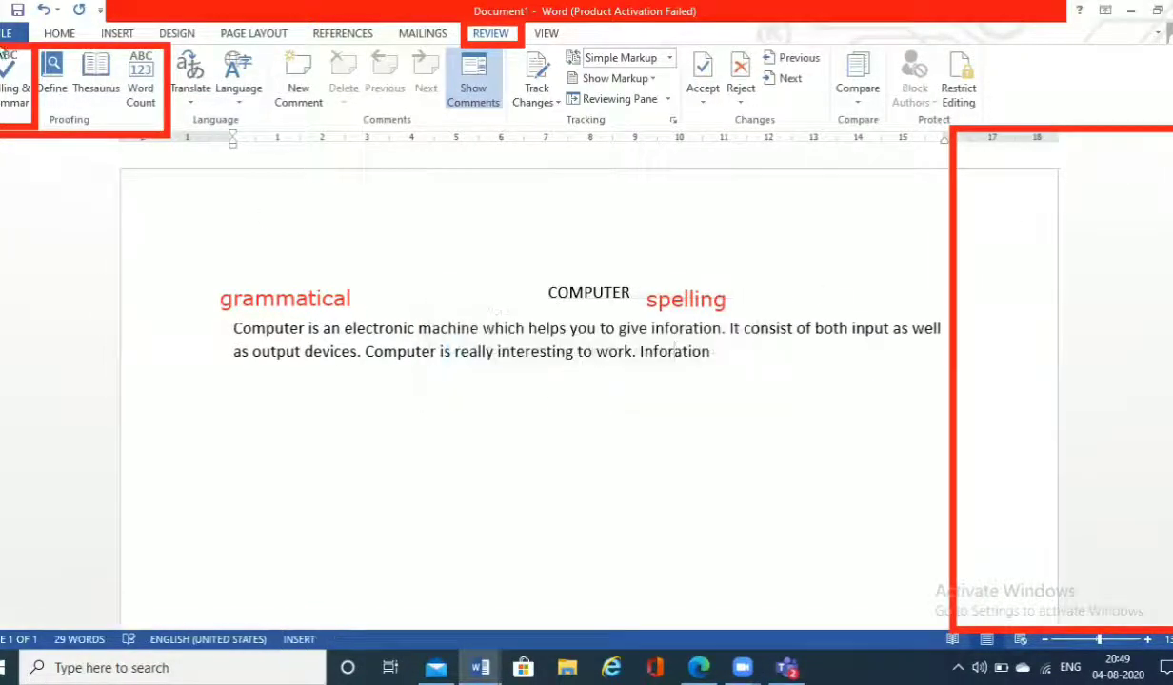
pyautogui.click(7, 67)
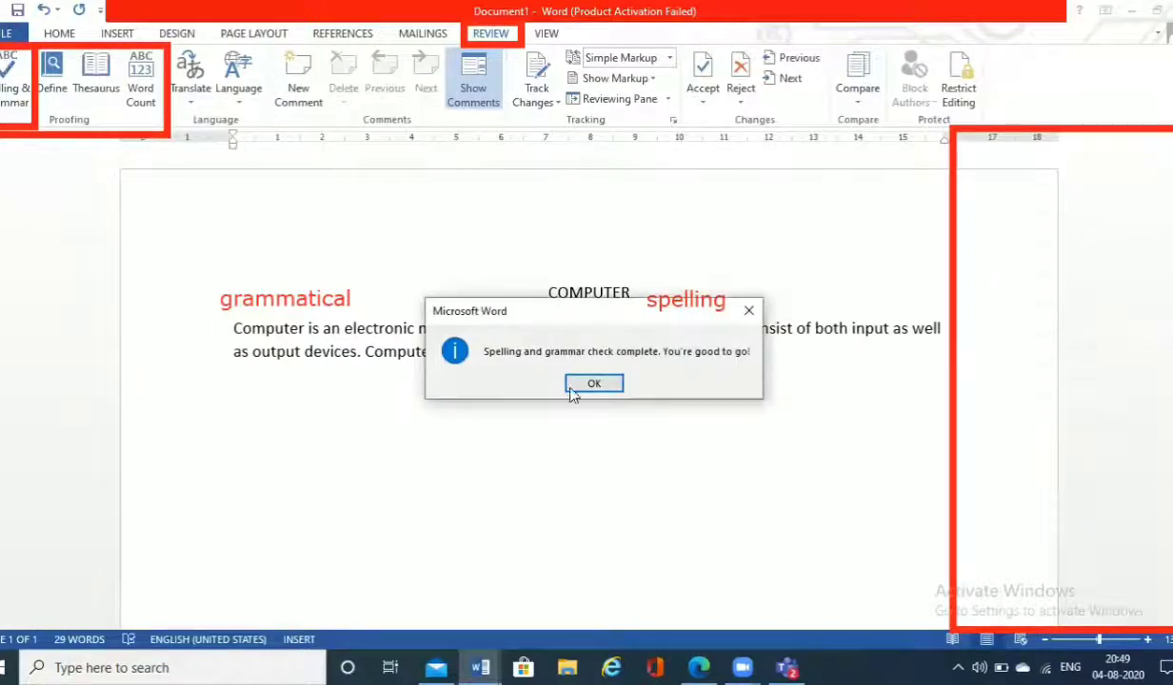
pyautogui.click(572, 388)
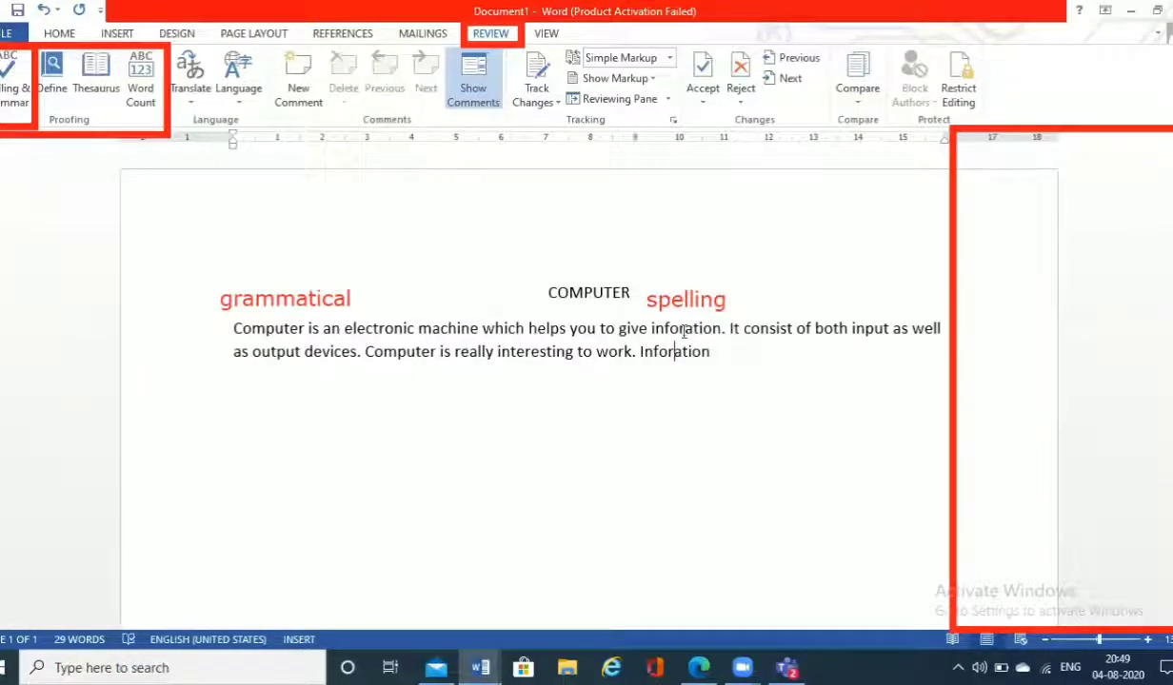
# Step: Restore the missing "m" in both misspelled words to read "information" and rerun the spelling and grammar check
pyautogui.click(680, 329)
pyautogui.write('m')
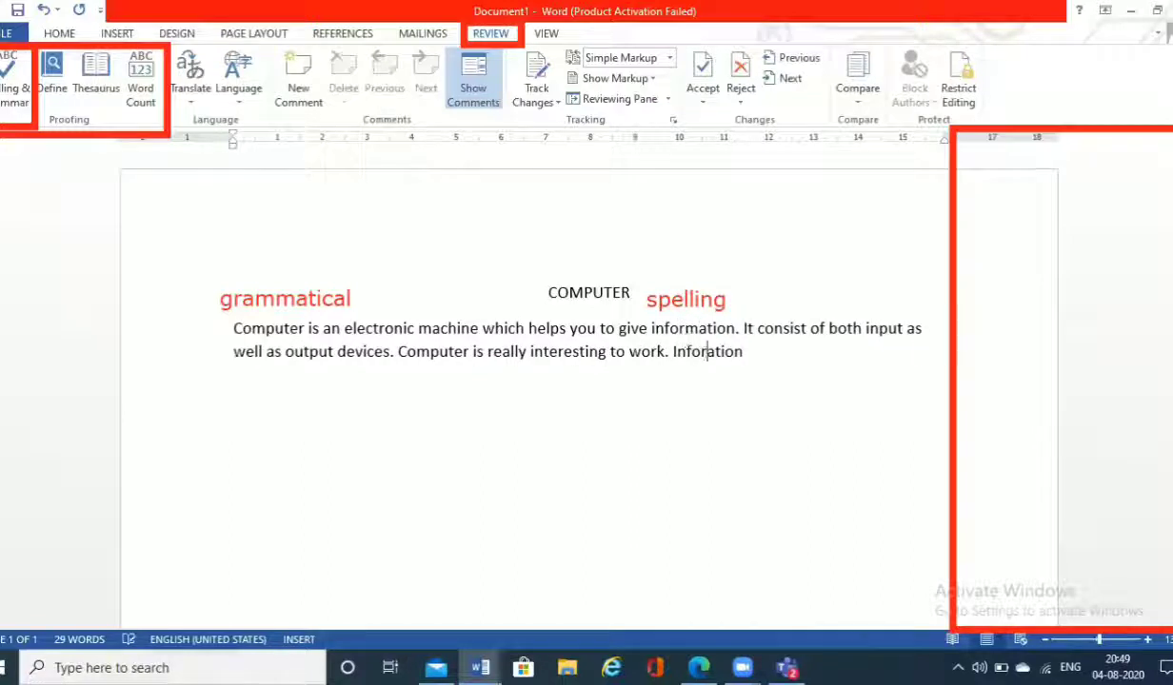
pyautogui.click(707, 351)
pyautogui.write('m')
pyautogui.click(12, 80)
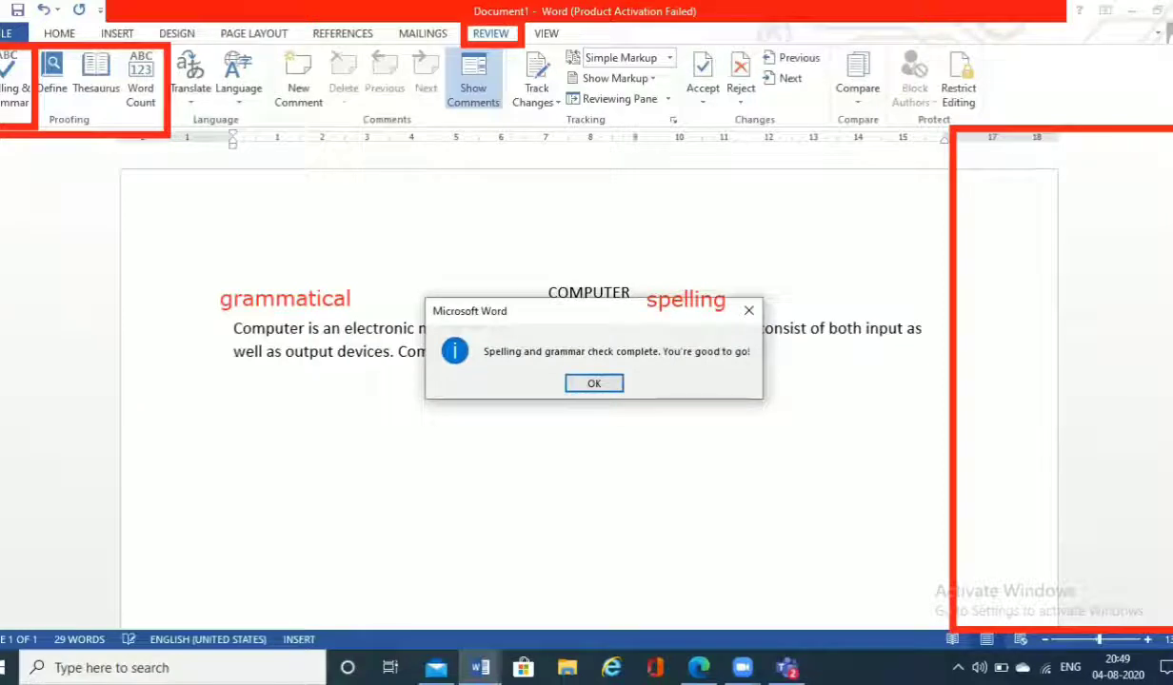
pyautogui.click(576, 380)
# Step: Delete the "f" from both occurrences of "information" so they read "inormation" and "Inormation"
pyautogui.click(671, 328)
pyautogui.press('BackSpace')
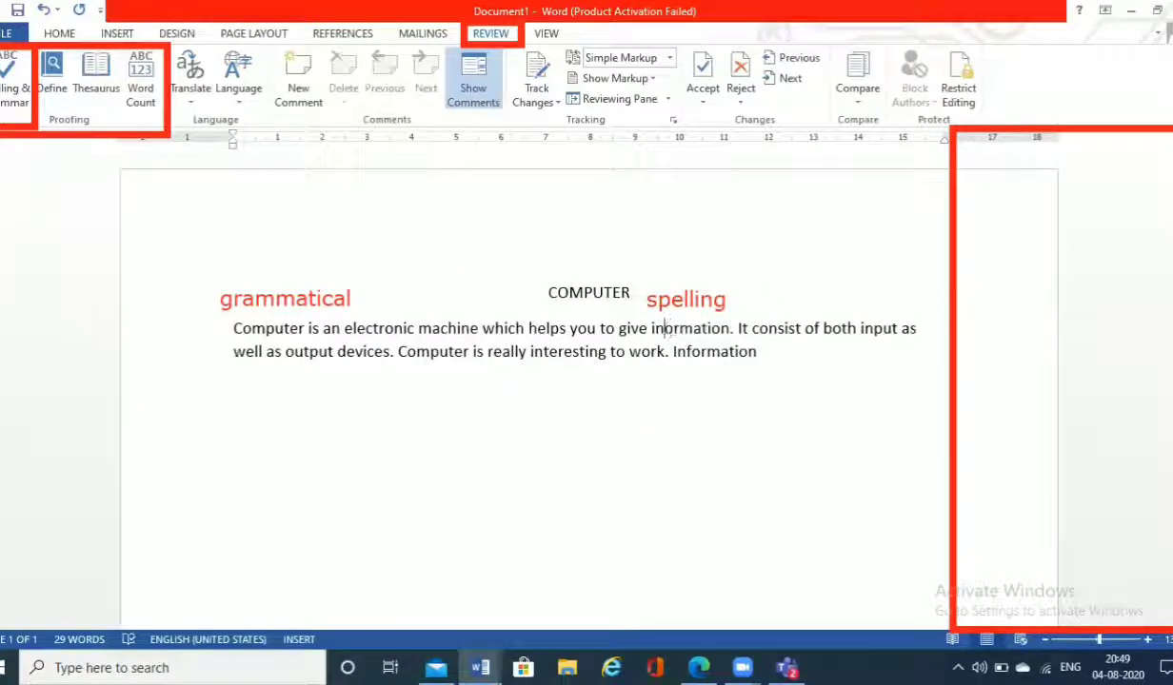
pyautogui.click(691, 351)
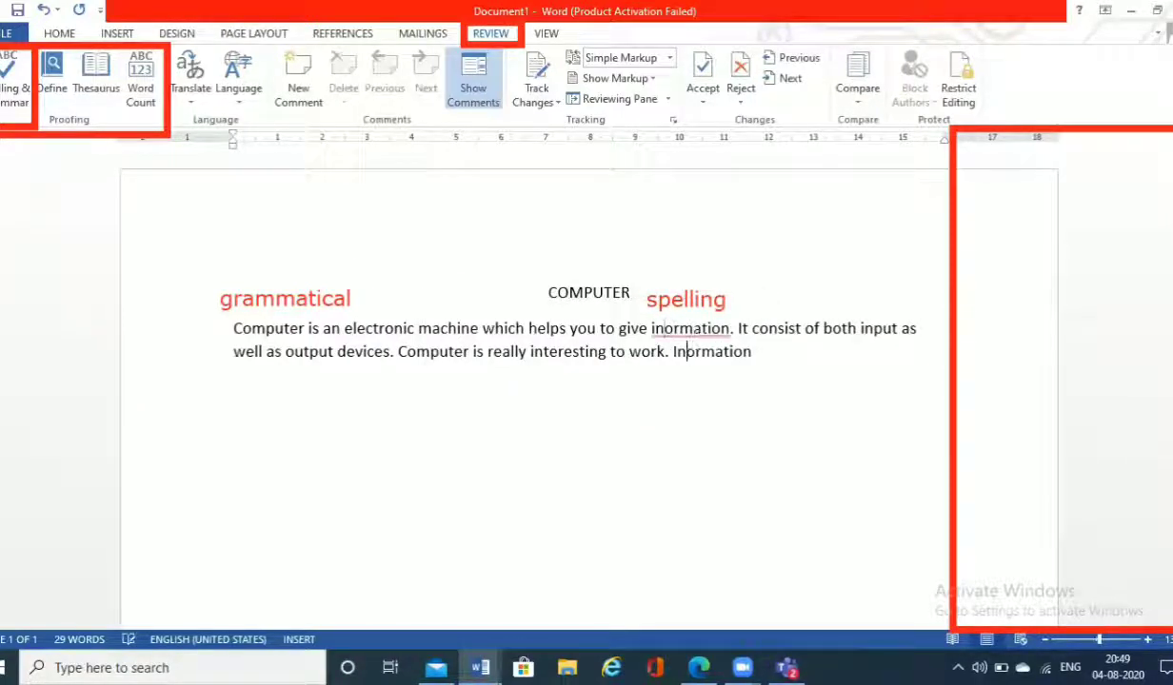
pyautogui.press('BackSpace')
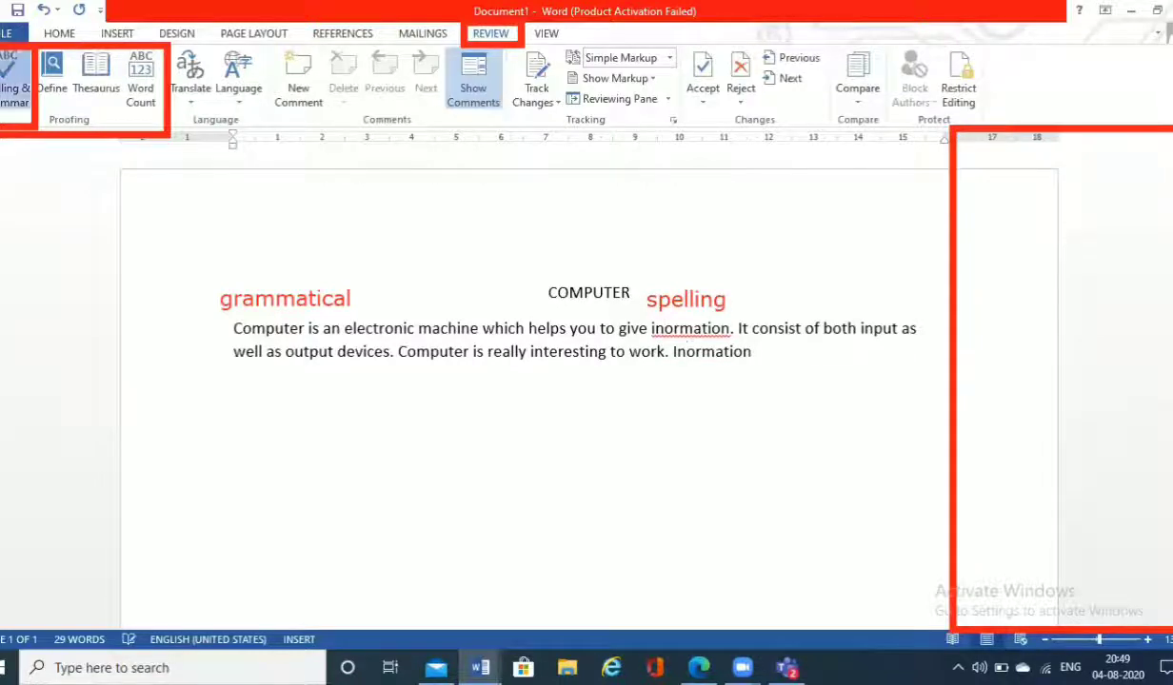
# Step: Run the spelling and grammar check and add both "Inormation" and "inormation" to the dictionary
pyautogui.click(14, 80)
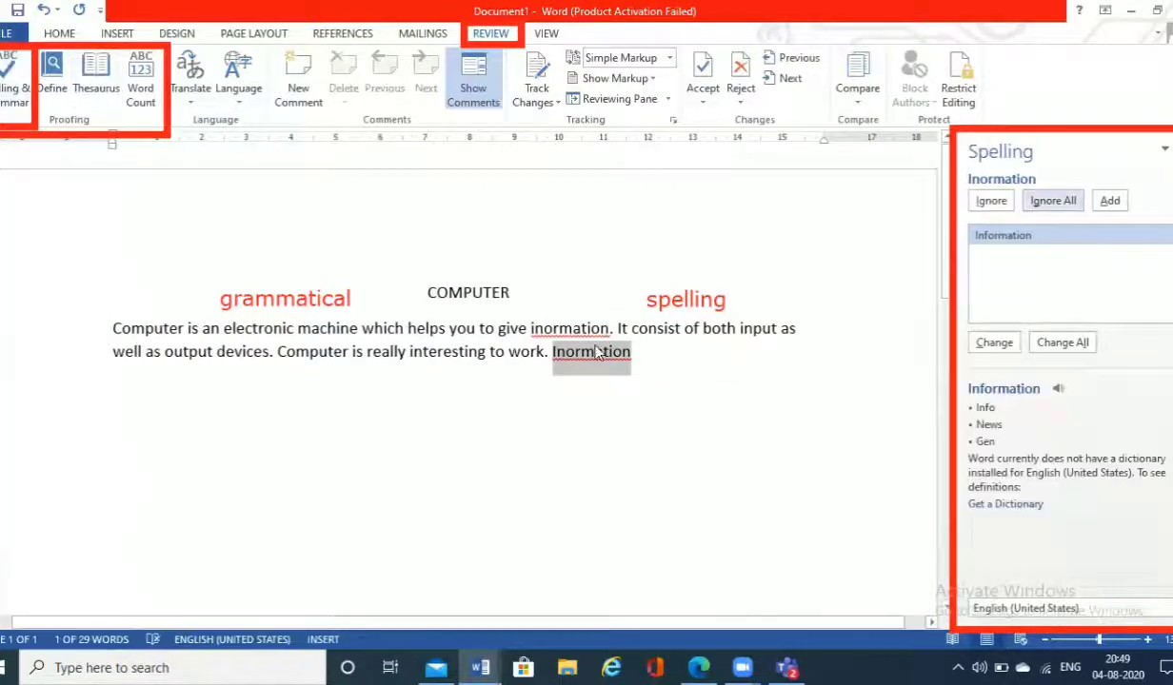
pyautogui.click(1116, 201)
pyautogui.click(1113, 201)
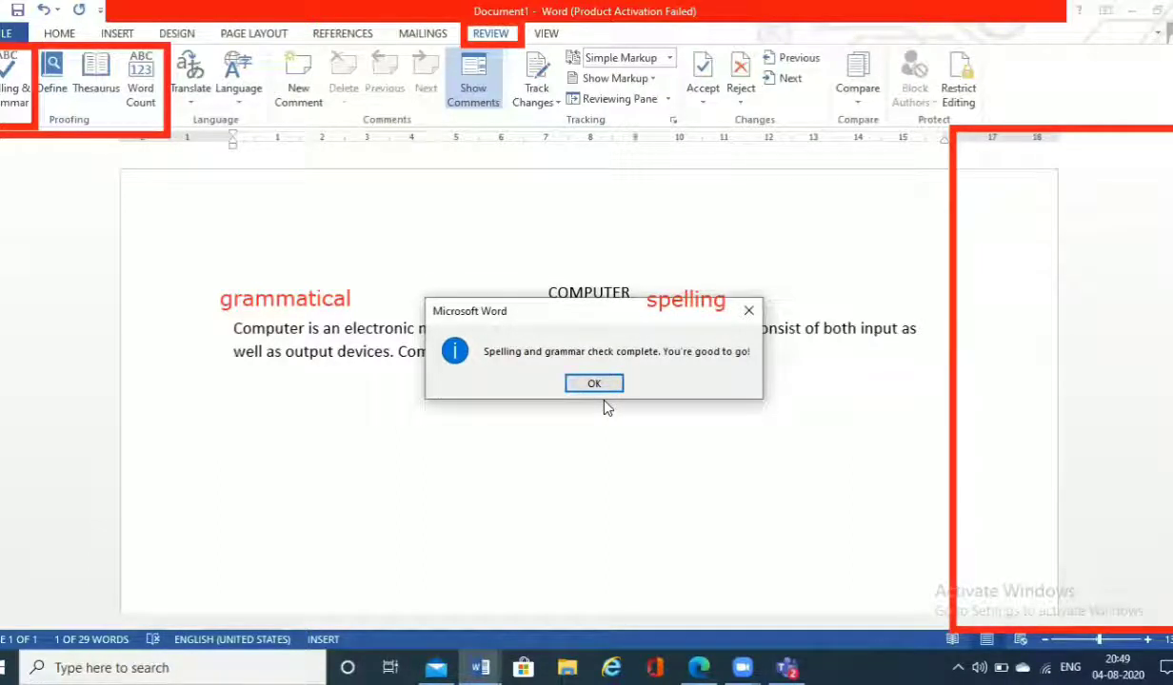
pyautogui.click(572, 385)
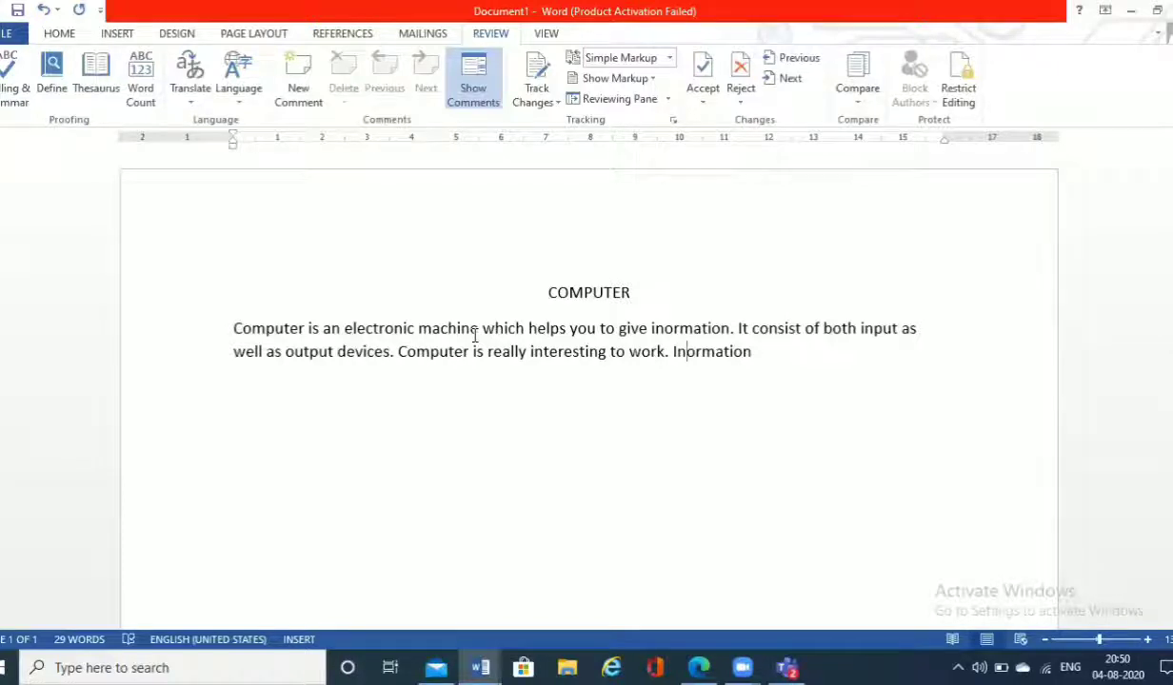
# Step: Look up "electronic" from the first sentence in the Thesaurus and replace it with the synonym "automated"
pyautogui.doubleClick(416, 328)
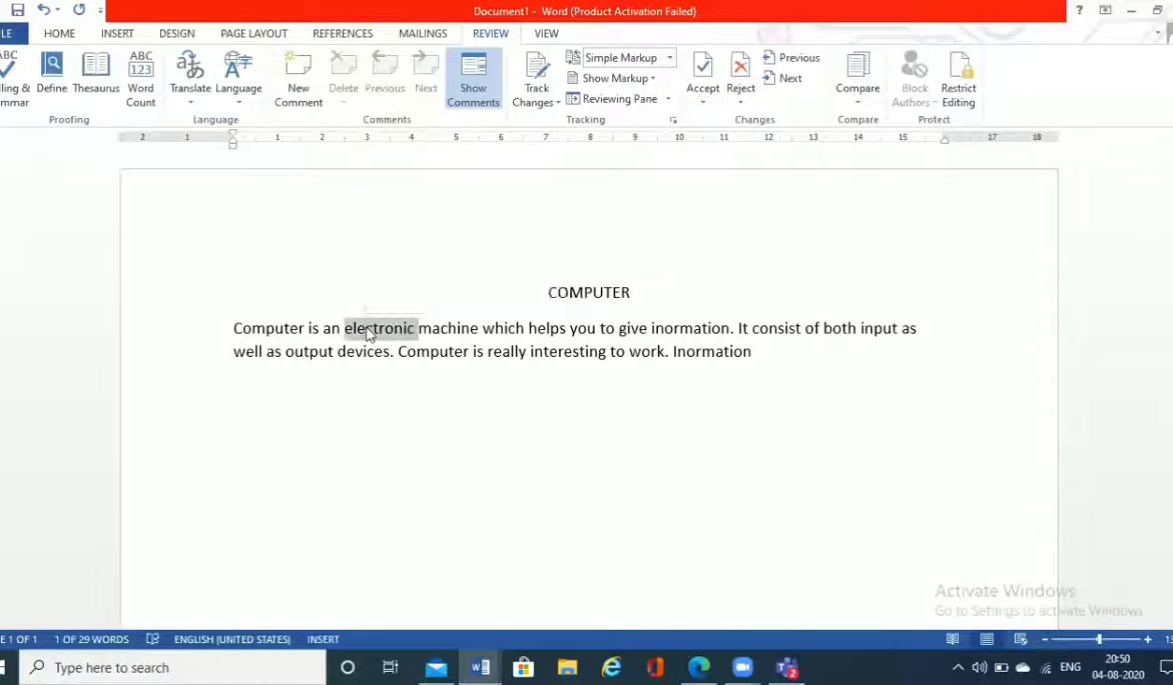
pyautogui.click(367, 330)
pyautogui.moveTo(345, 328)
pyautogui.mouseDown()
pyautogui.moveTo(407, 328)
pyautogui.moveTo(346, 333)
pyautogui.mouseUp()
pyautogui.doubleClick(371, 328)
pyautogui.moveTo(71, 41)
pyautogui.mouseDown()
pyautogui.moveTo(94, 121)
pyautogui.moveTo(123, 125)
pyautogui.mouseUp()
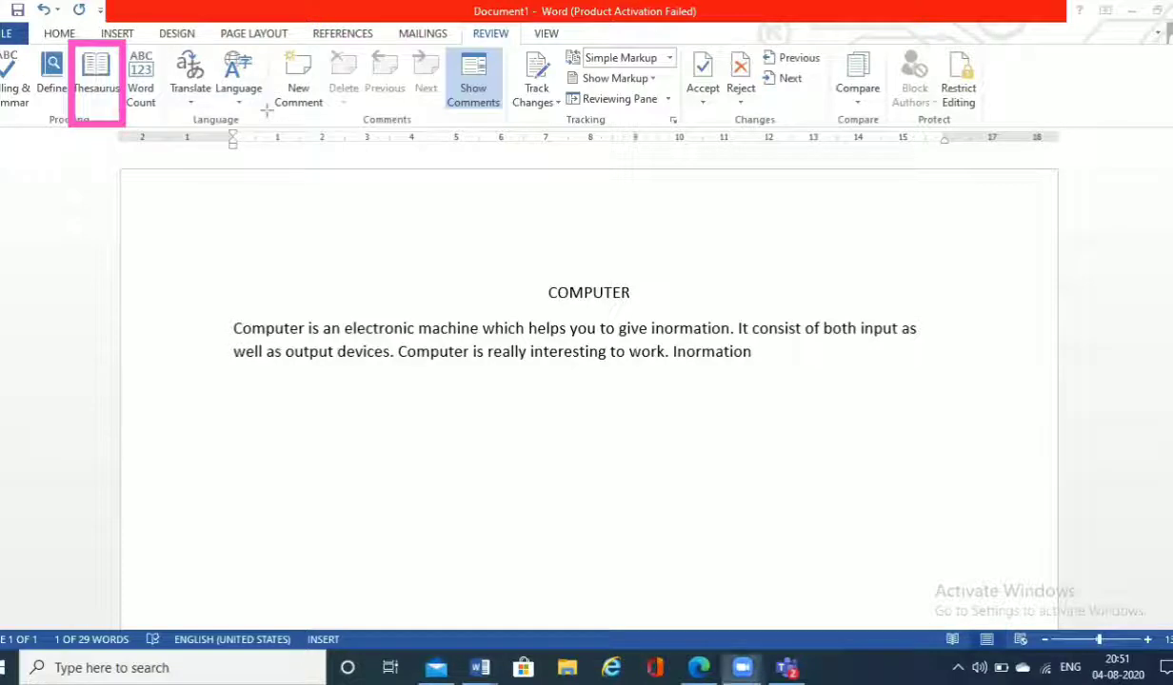
pyautogui.click(267, 110)
pyautogui.click(85, 65)
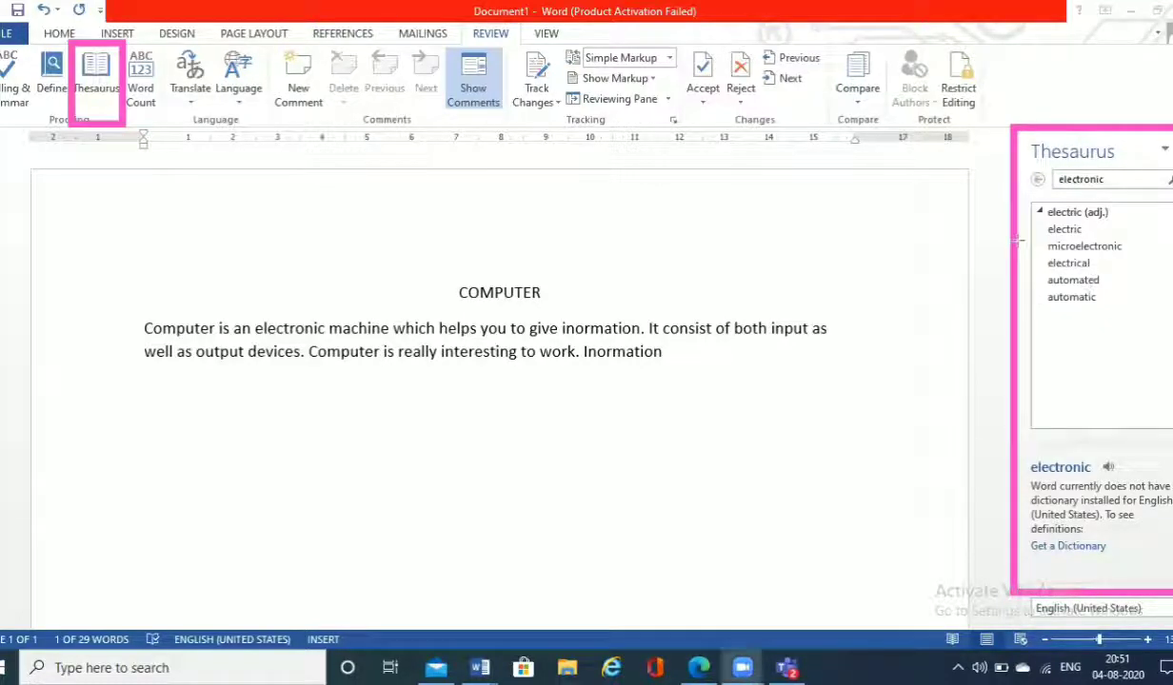
pyautogui.click(1081, 284)
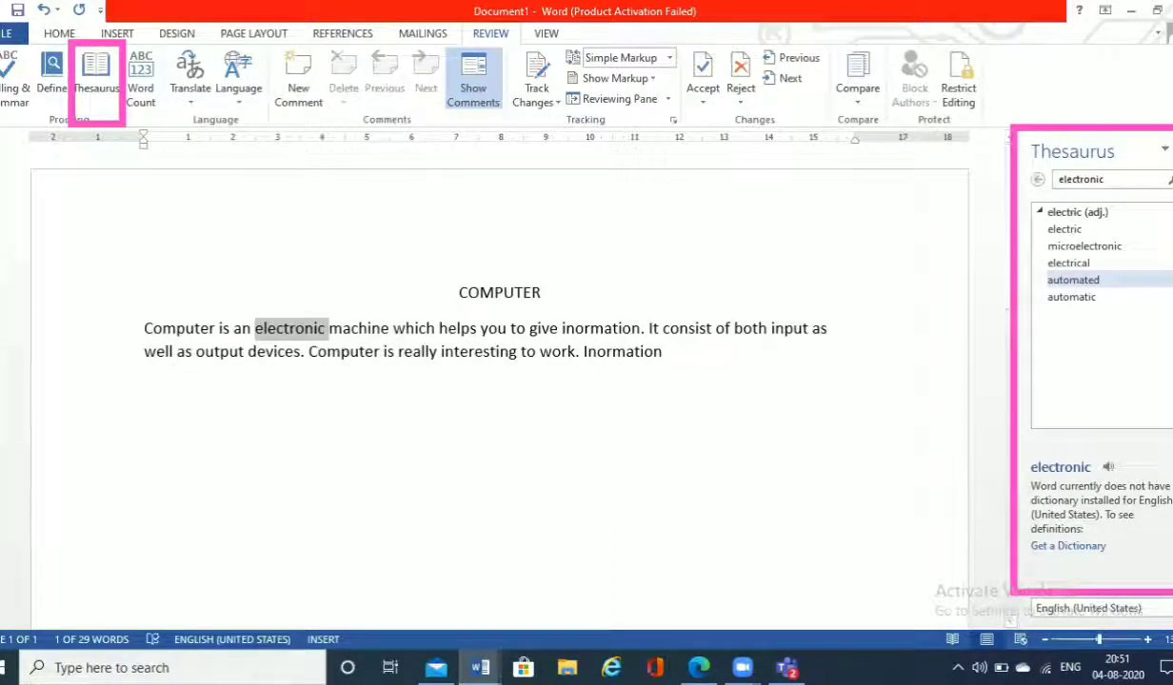
pyautogui.click(1171, 280)
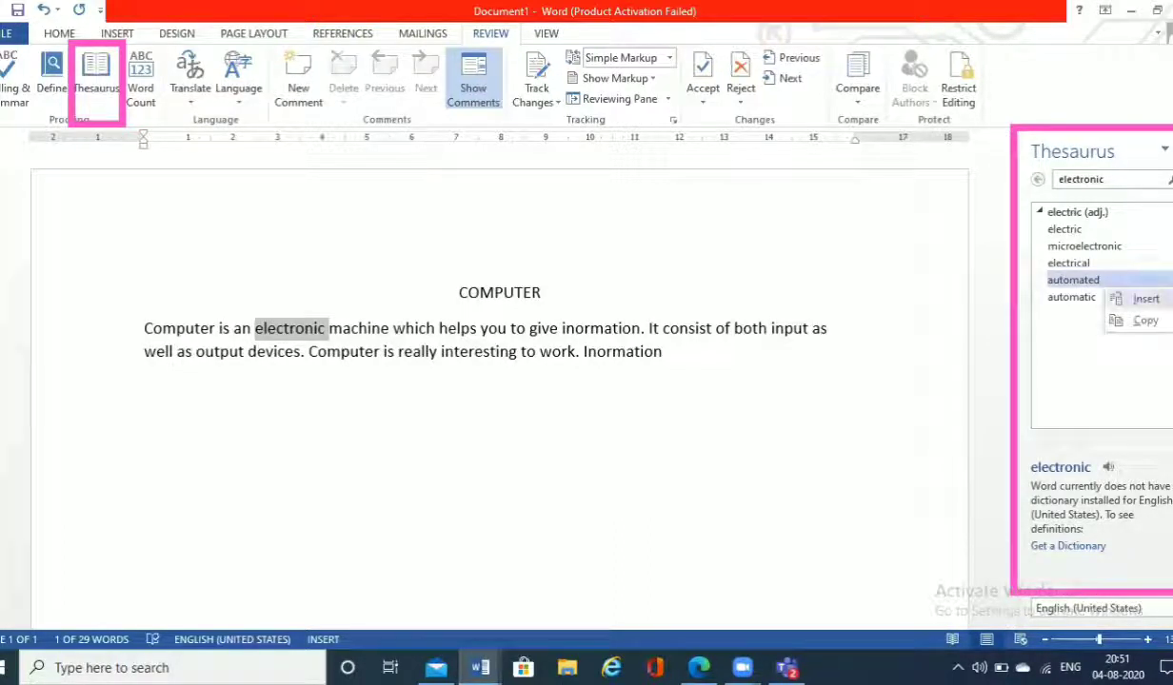
pyautogui.click(1146, 299)
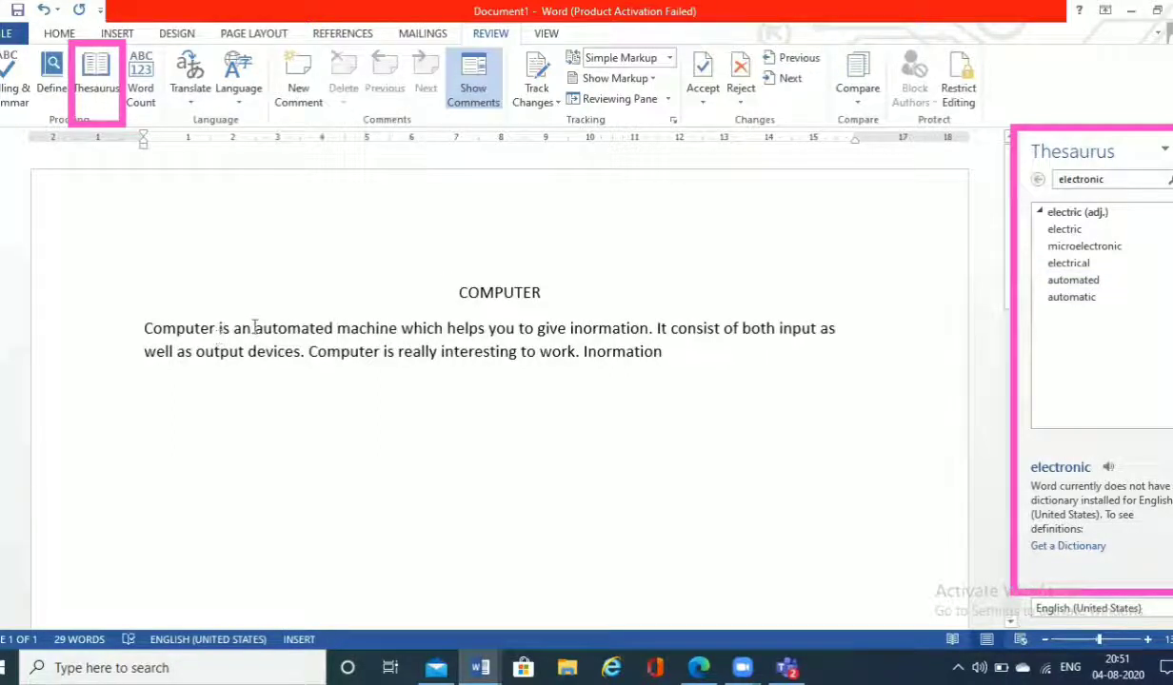
pyautogui.moveTo(254, 327); pyautogui.dragTo(335, 329)
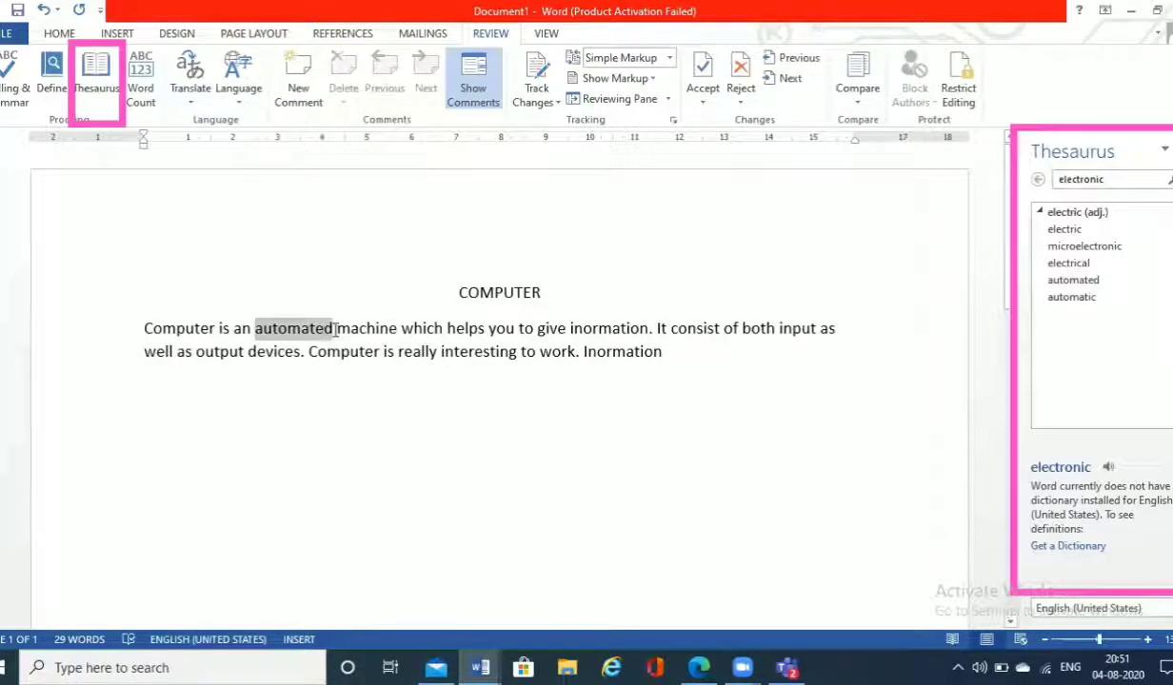
pyautogui.moveTo(335, 328); pyautogui.dragTo(335, 328)
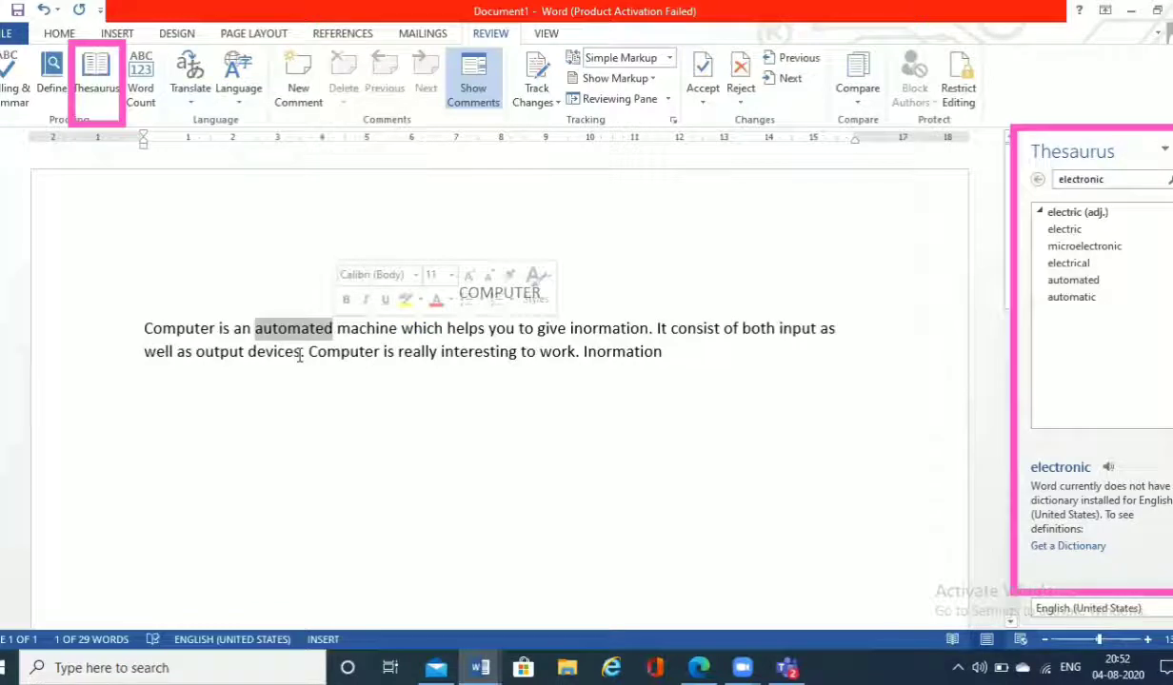
pyautogui.click(478, 423)
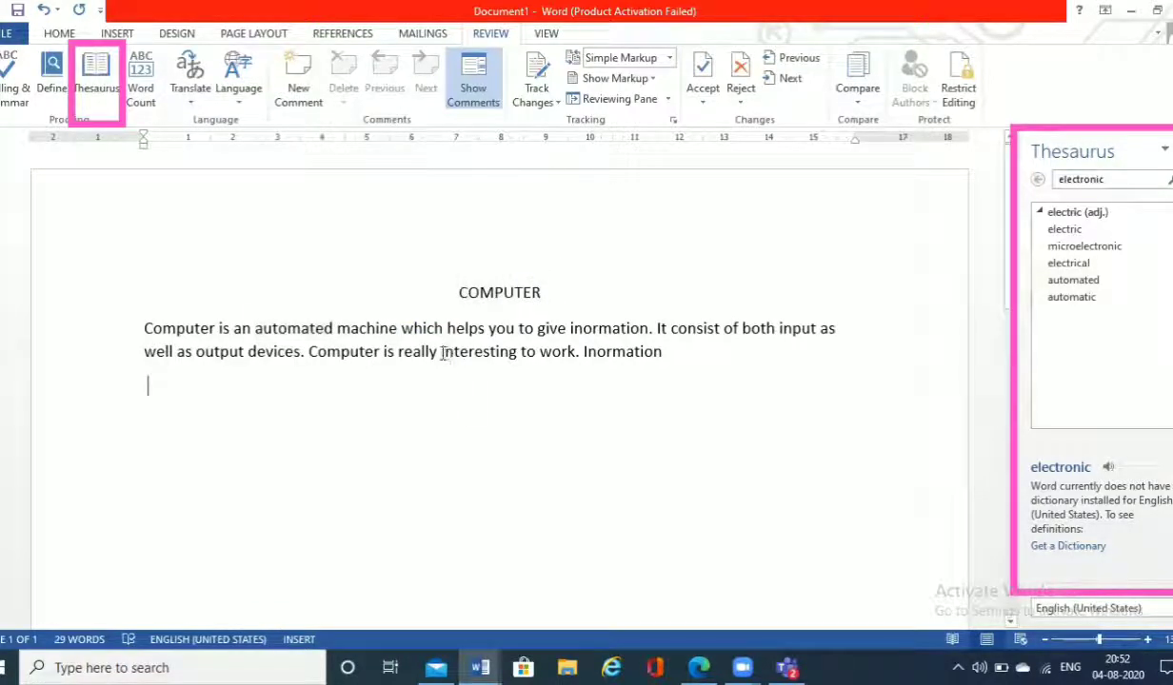
# Step: Look up "interesting" in the last full sentence in the Thesaurus and replace it with the antonym "boring"
pyautogui.moveTo(440, 352); pyautogui.dragTo(516, 356)
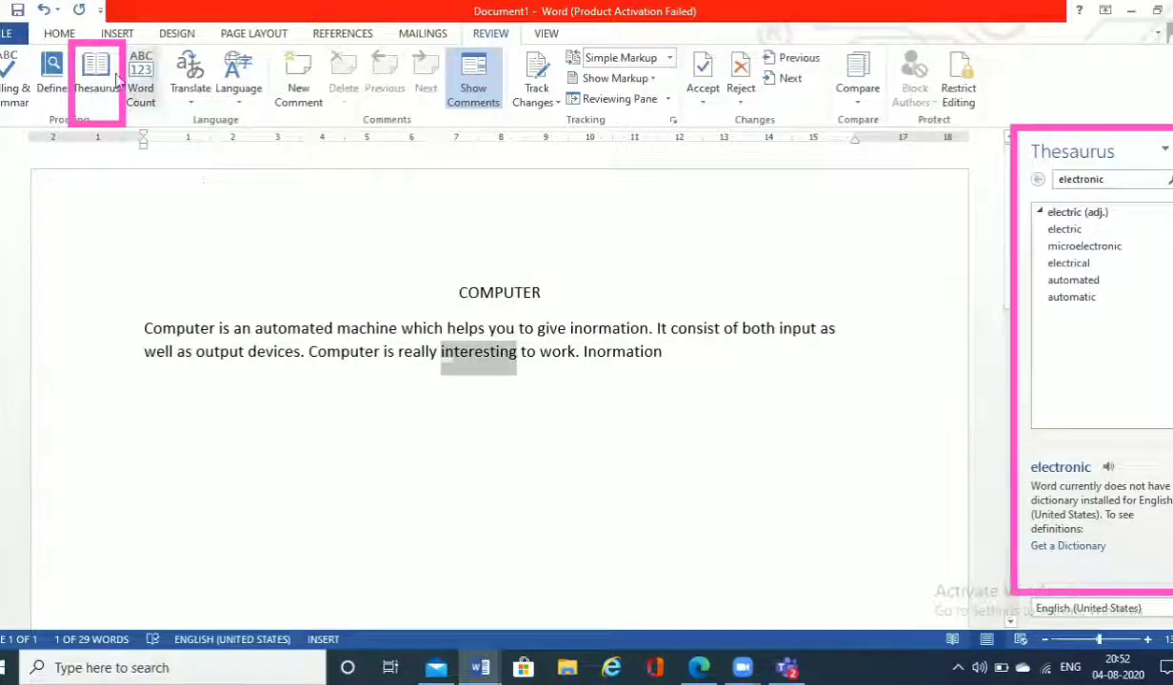
pyautogui.click(85, 85)
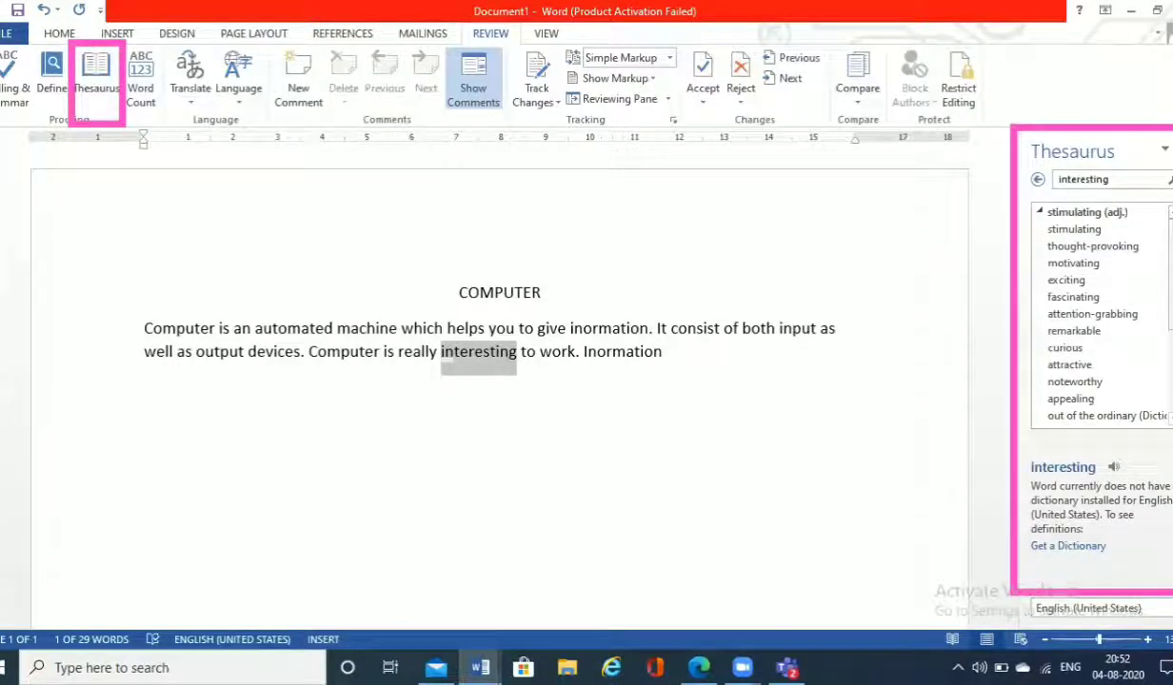
pyautogui.scroll(-3, 1100, 314)
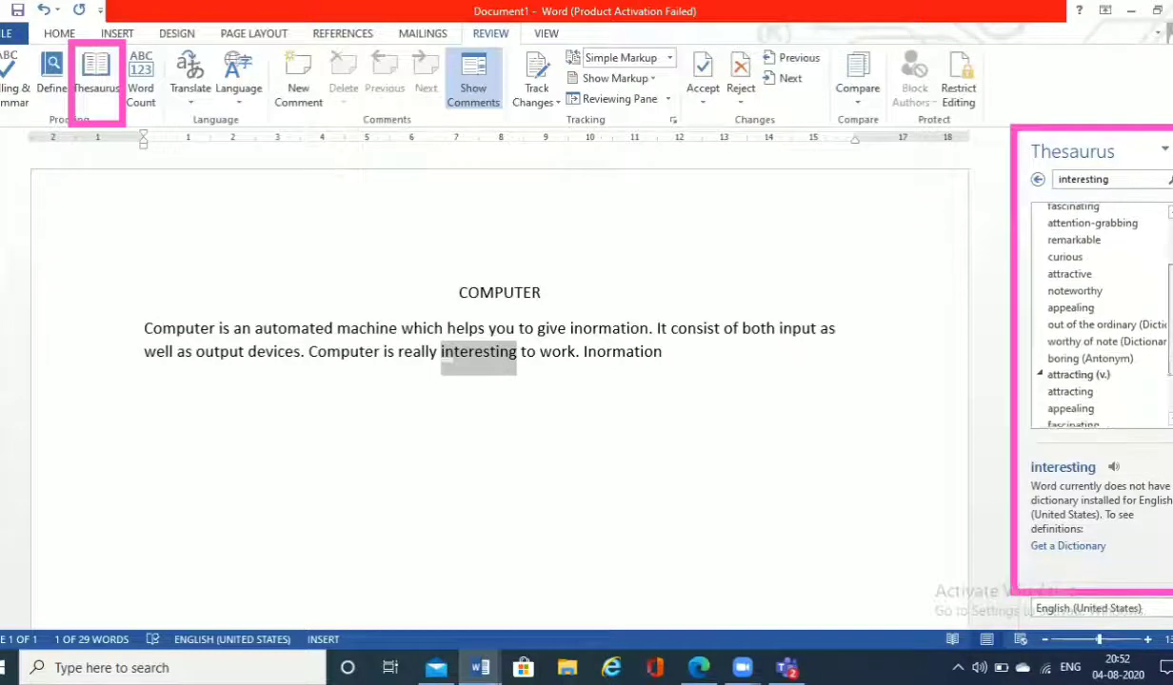
pyautogui.scroll(-2, 1099, 314)
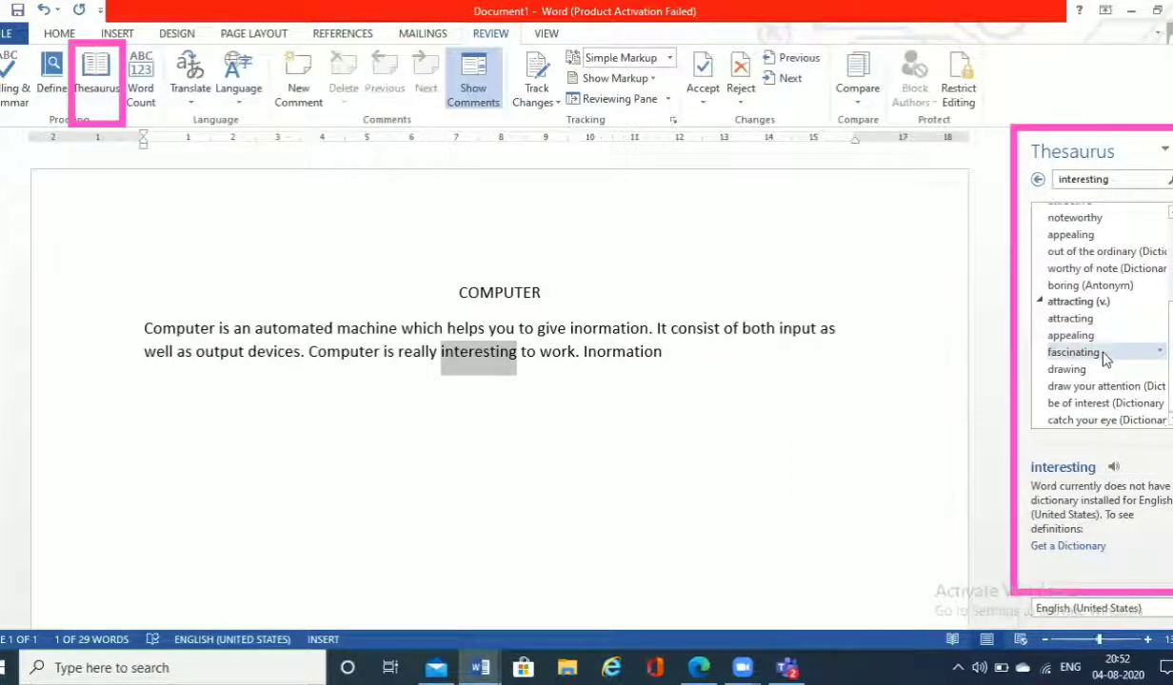
pyautogui.click(1162, 287)
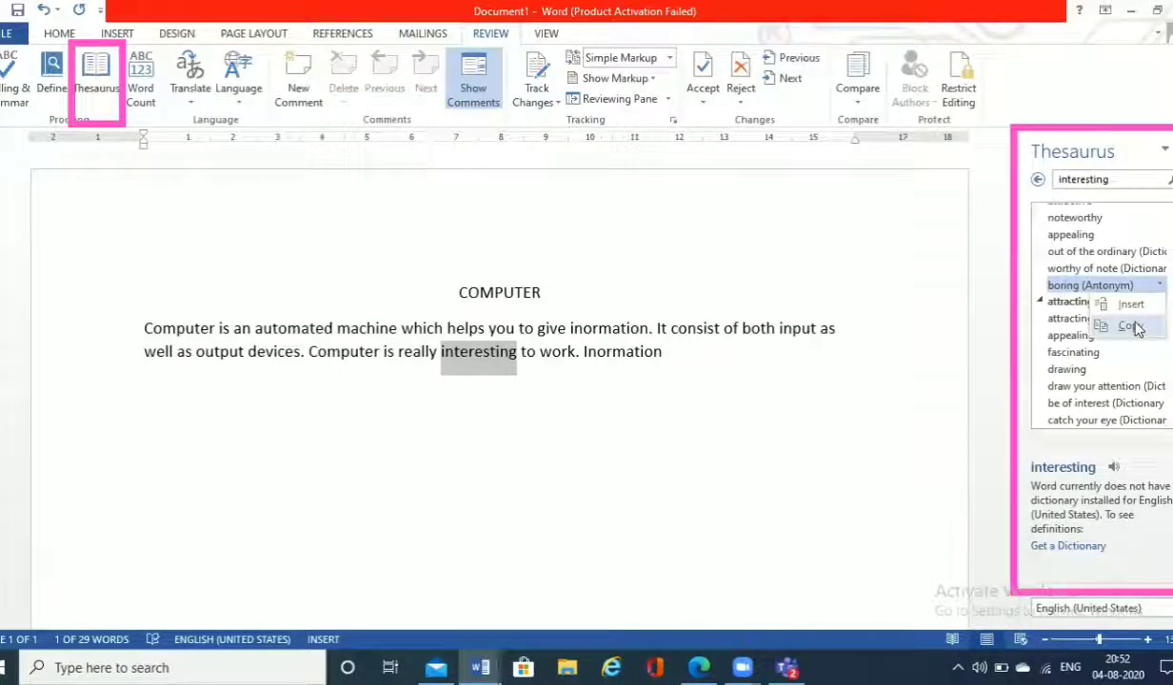
pyautogui.click(1130, 305)
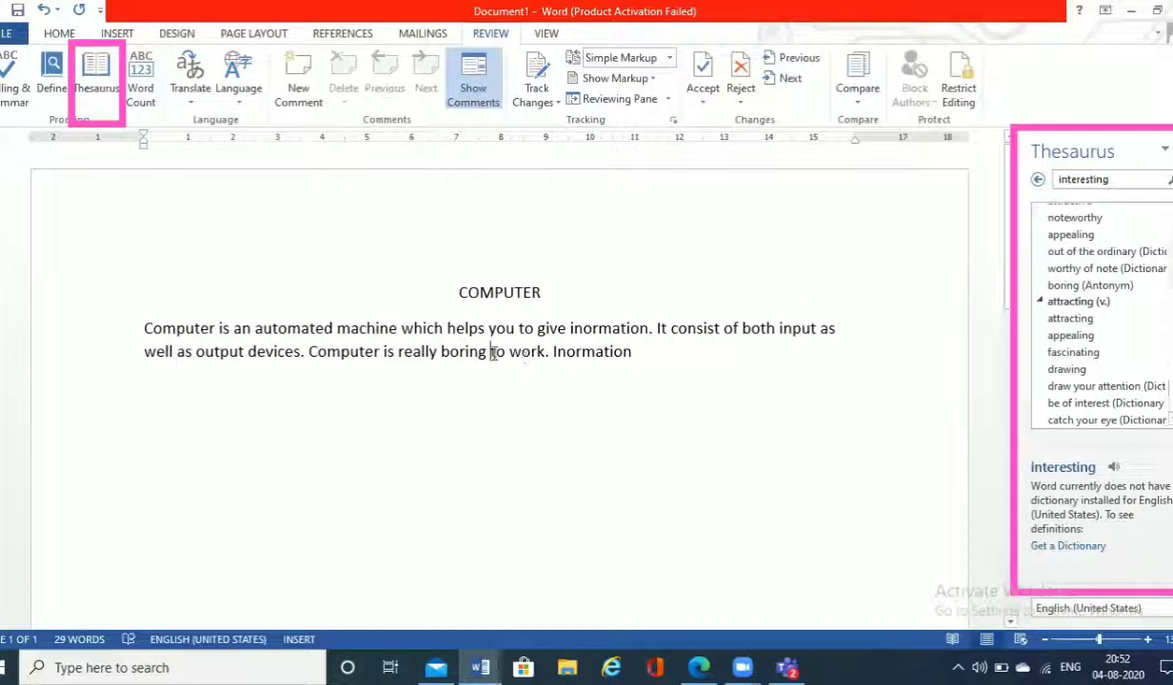
# Step: Look up "boring" in the Thesaurus, copy the synonym "dull" and paste it over "boring"
pyautogui.moveTo(489, 351); pyautogui.dragTo(442, 355)
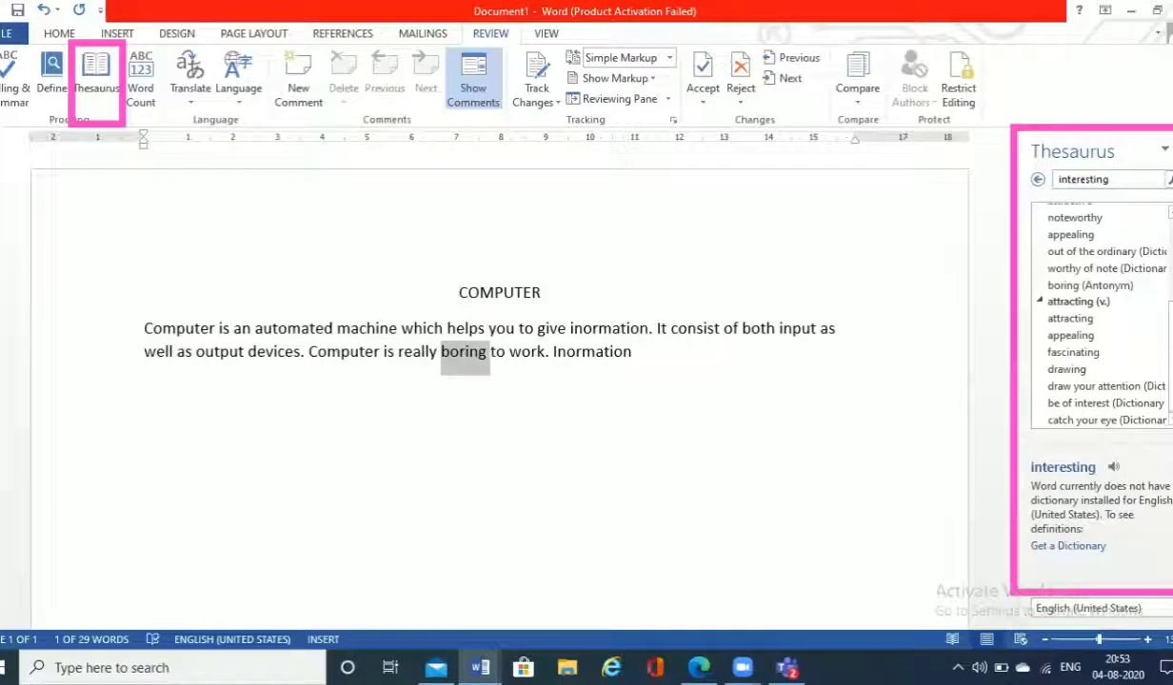
pyautogui.click(108, 84)
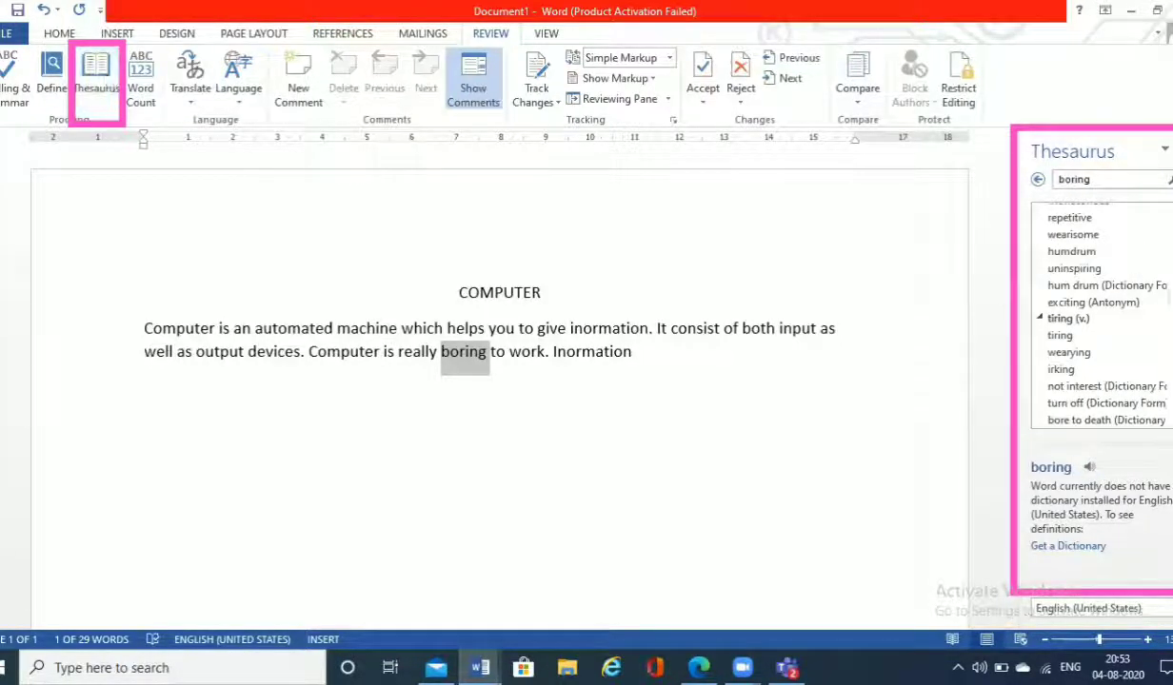
pyautogui.scroll(4, 1127, 285)
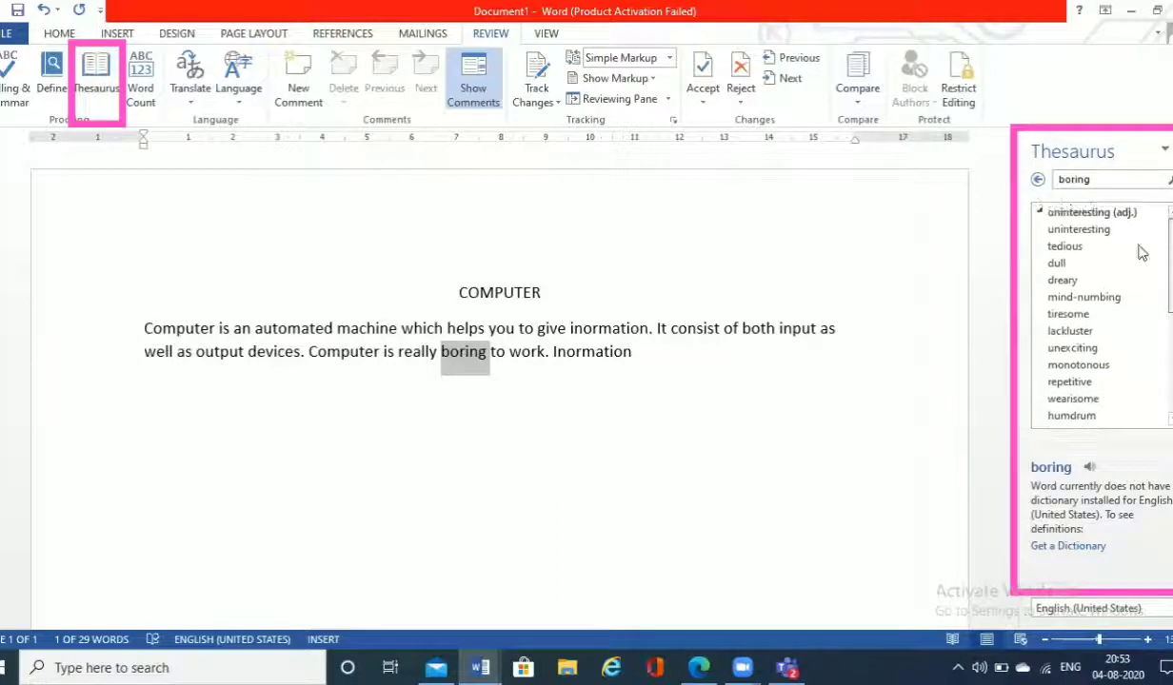
pyautogui.click(1158, 263)
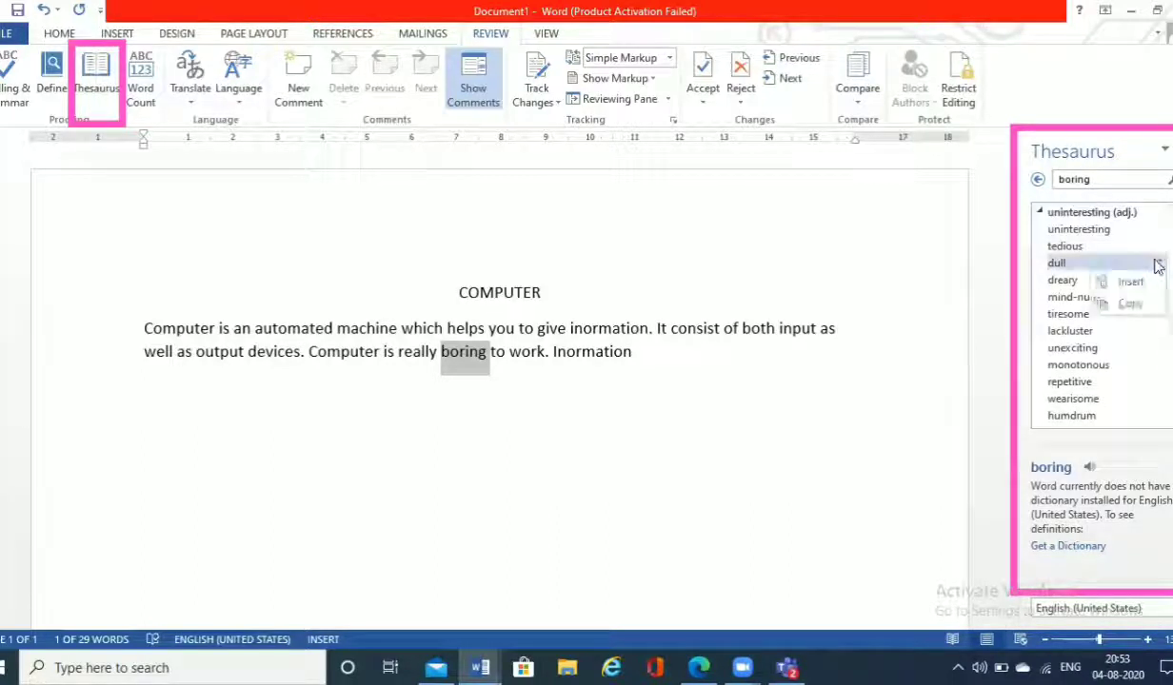
pyautogui.click(1131, 303)
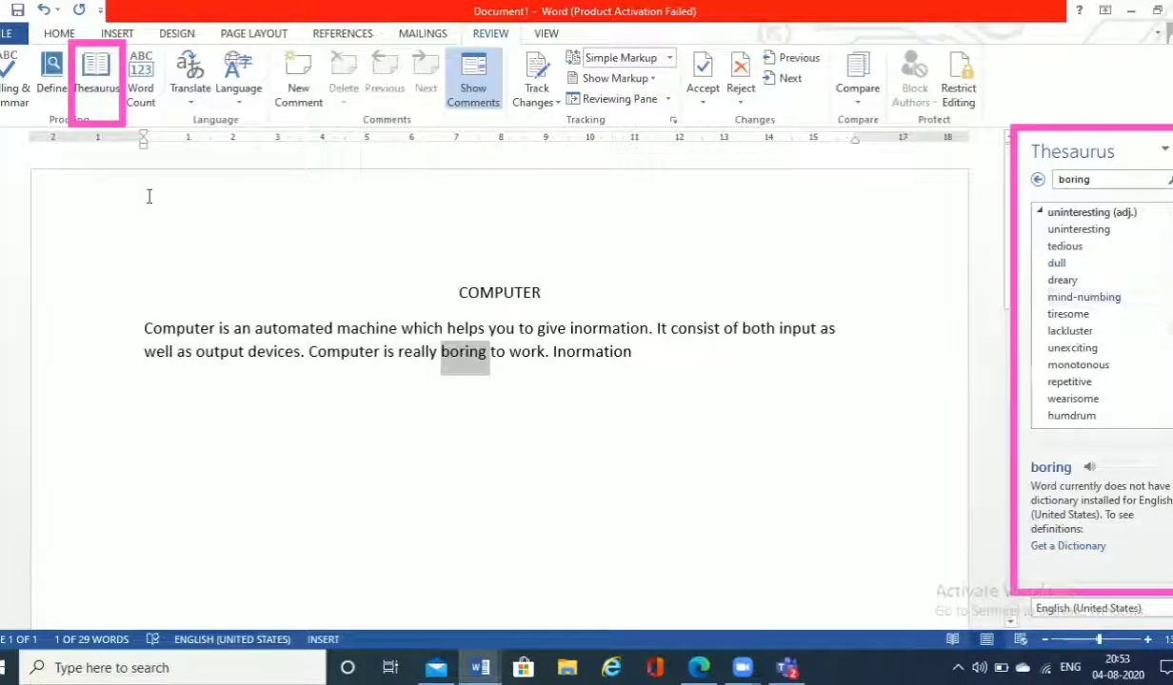
pyautogui.click(60, 35)
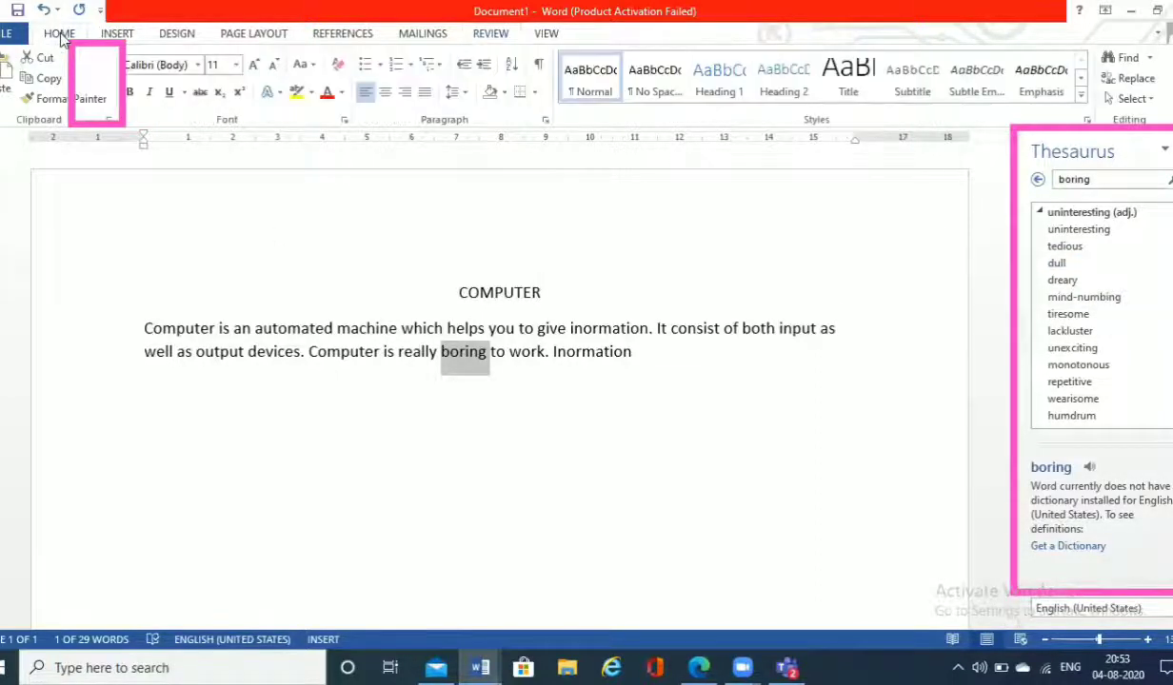
pyautogui.click(5, 84)
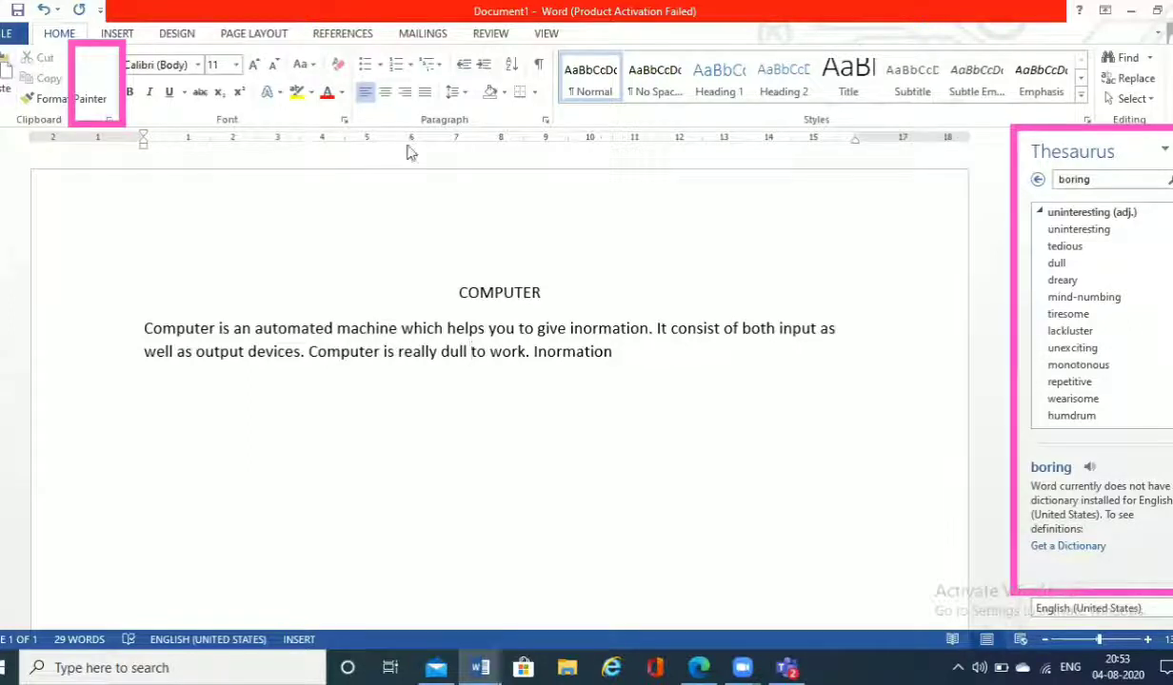
pyautogui.click(1159, 301)
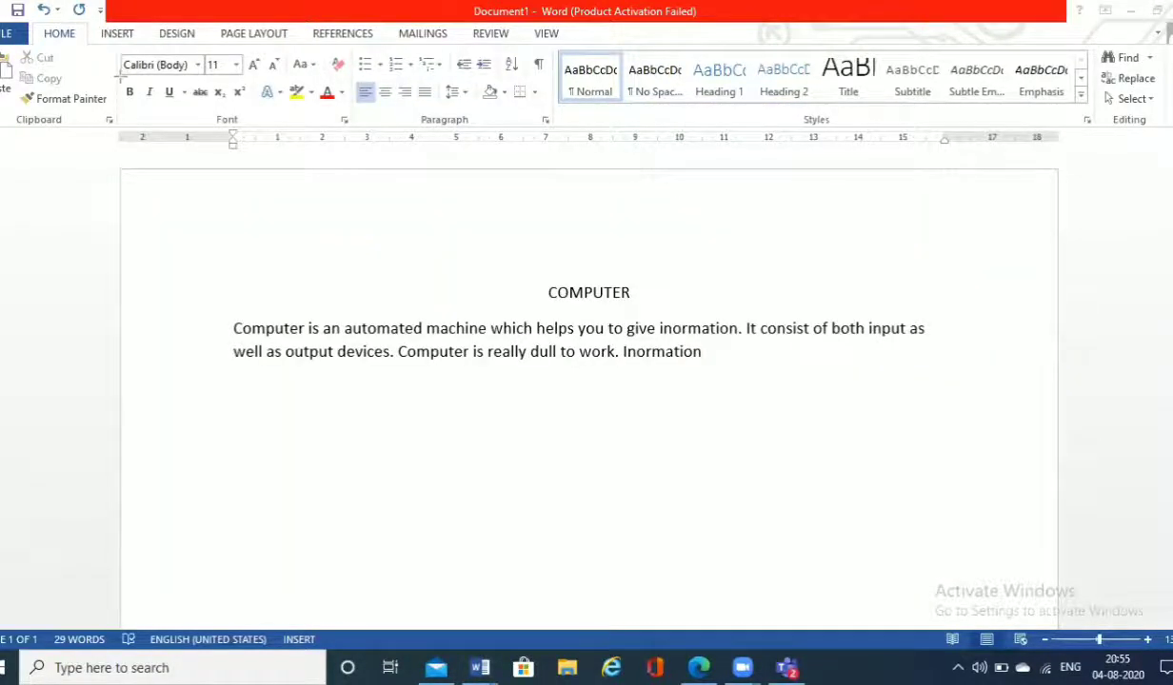
pyautogui.moveTo(117, 81); pyautogui.dragTo(187, 112)
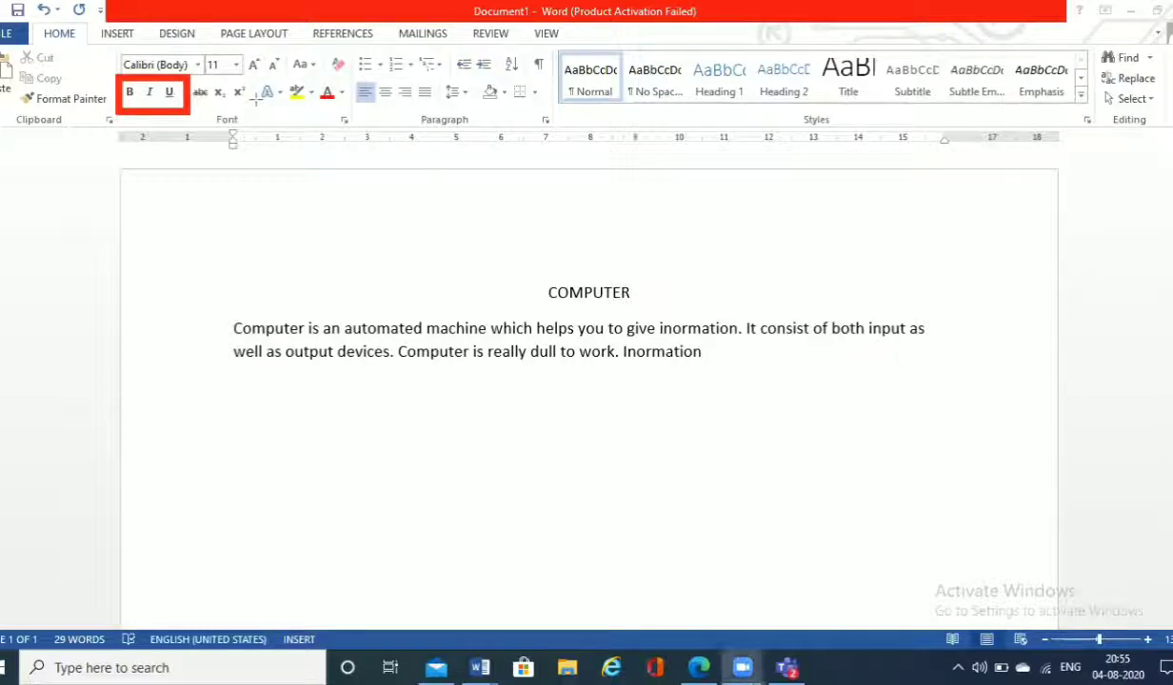
# Step: Make the heading "COMPUTER" bold and enlarge its font size to 20
pyautogui.click(617, 293)
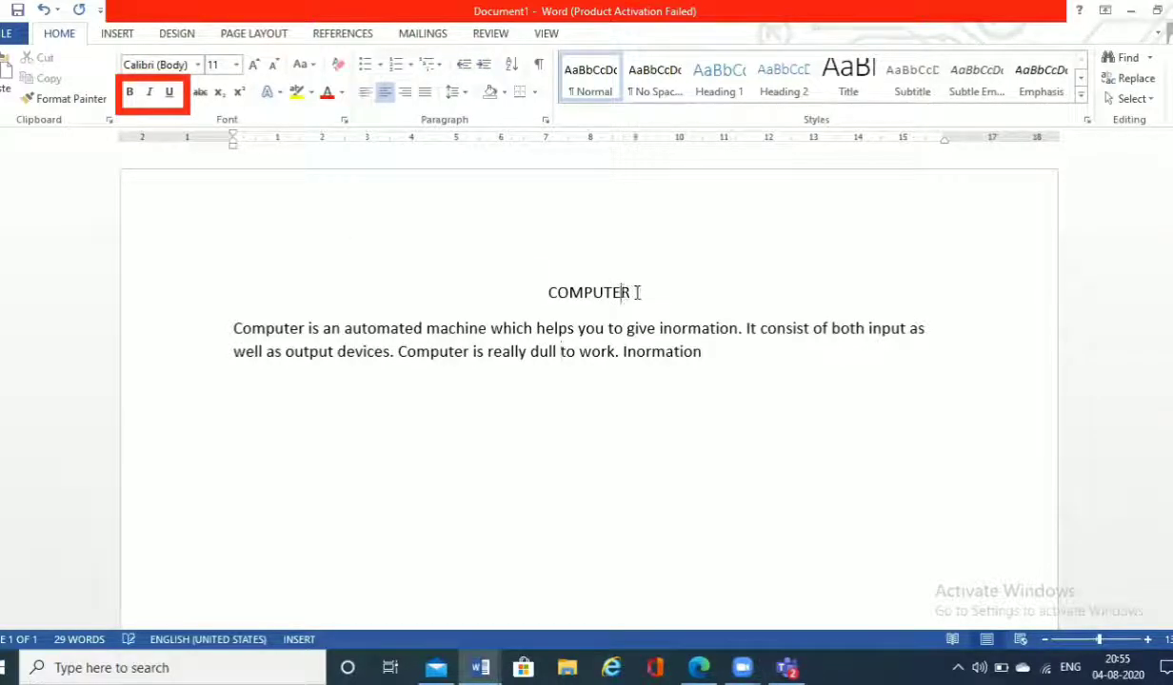
pyautogui.doubleClick(599, 292)
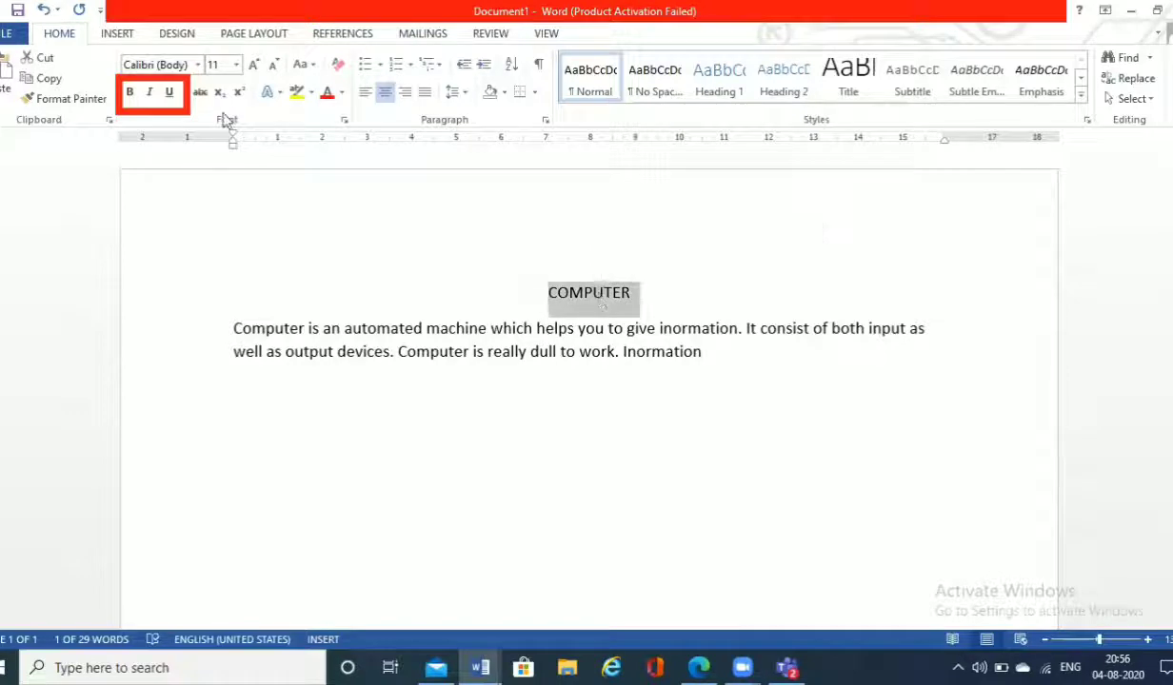
pyautogui.click(131, 93)
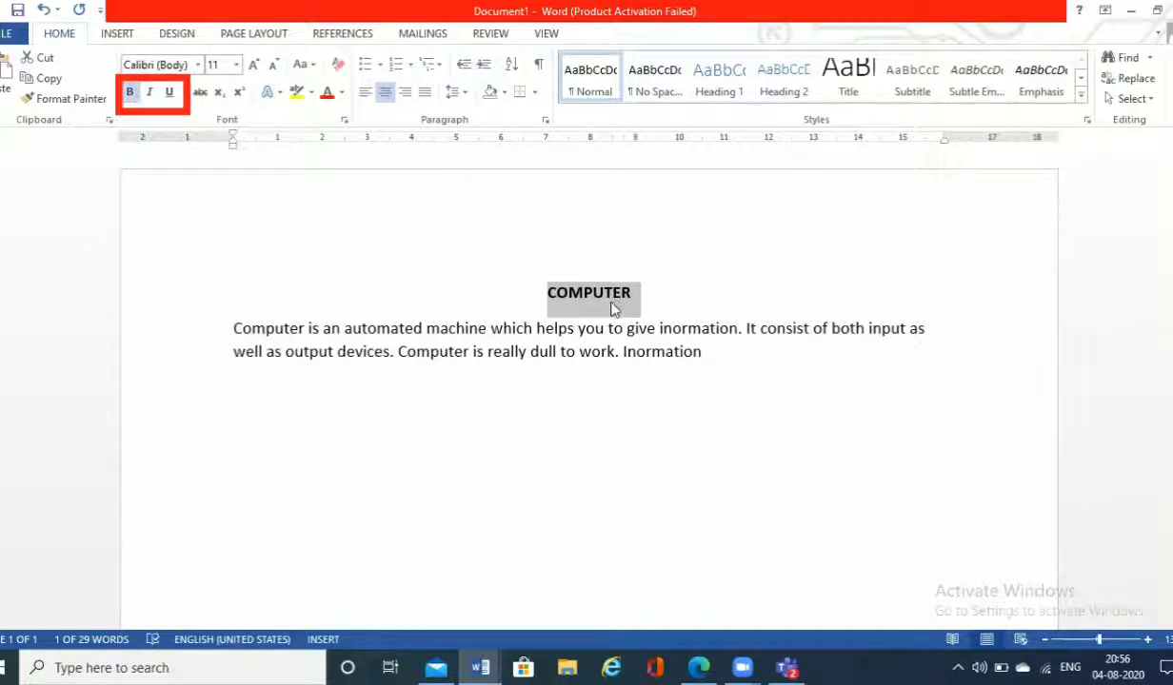
pyautogui.click(130, 94)
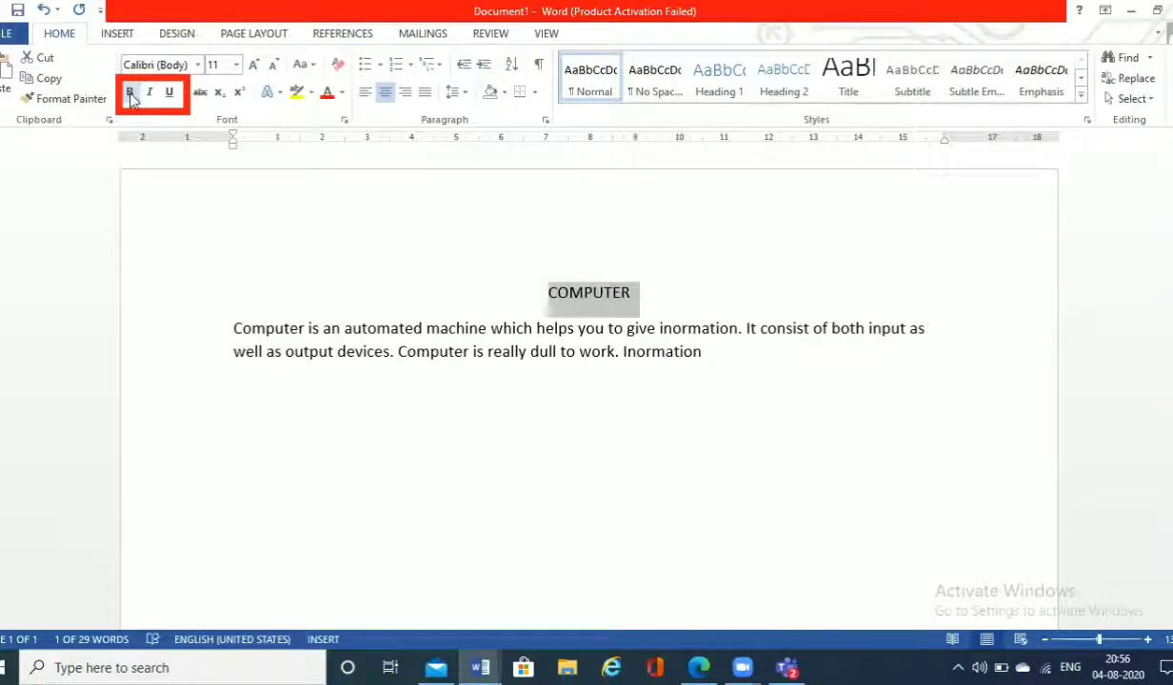
pyautogui.click(131, 94)
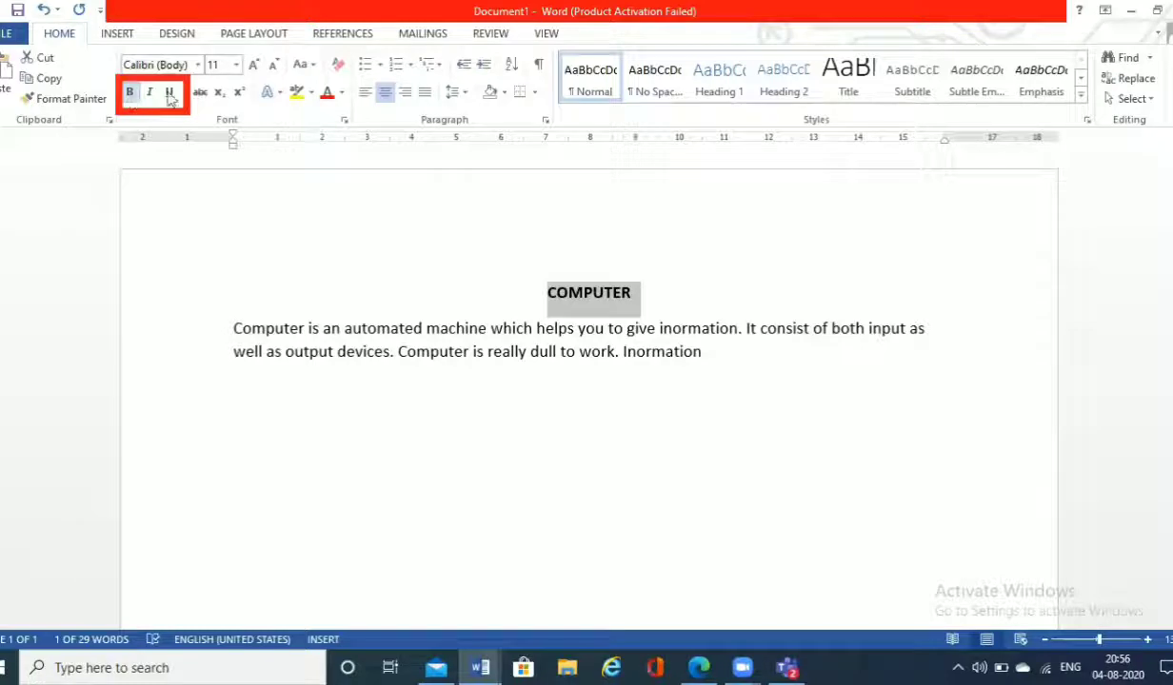
pyautogui.click(252, 67)
pyautogui.click(252, 66)
pyautogui.click(251, 67)
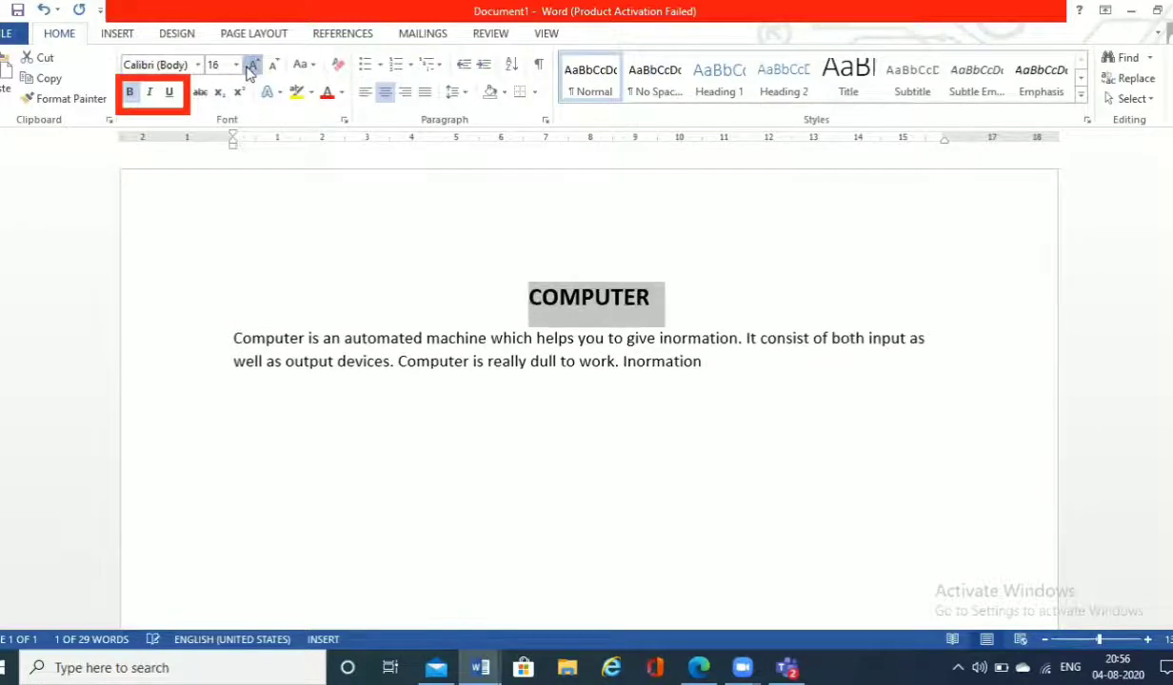
pyautogui.click(251, 67)
pyautogui.click(252, 66)
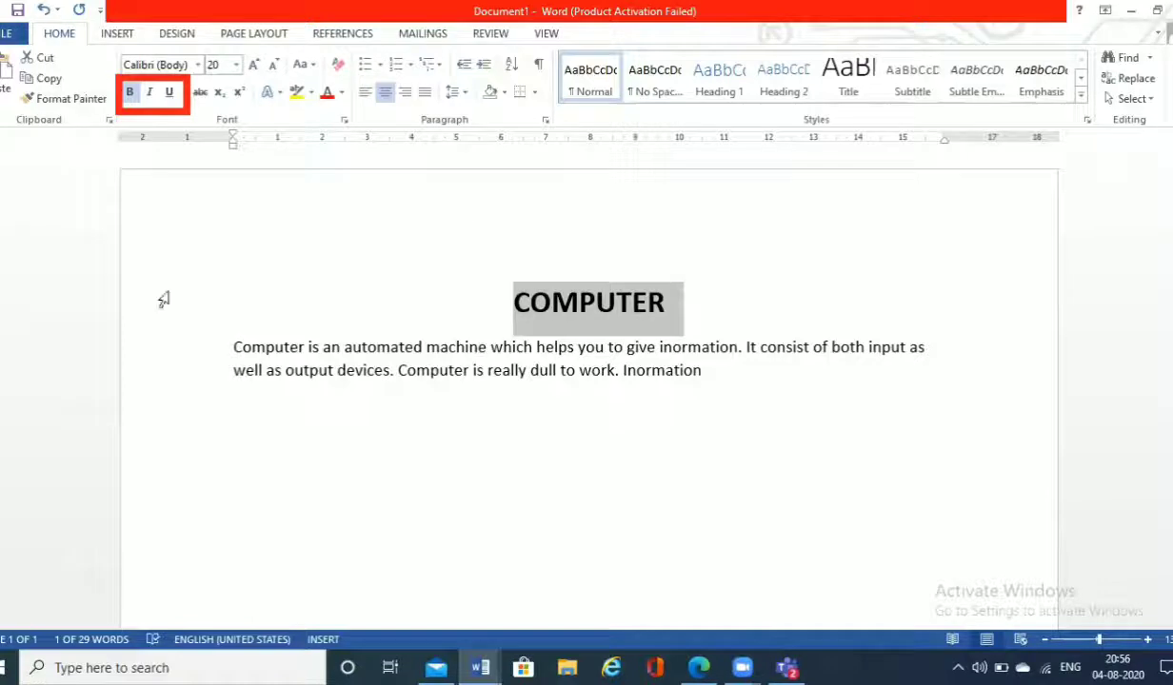
# Step: Italicize the words "Computer is an automated machine" at the start of the paragraph
pyautogui.moveTo(231, 348); pyautogui.dragTo(481, 347)
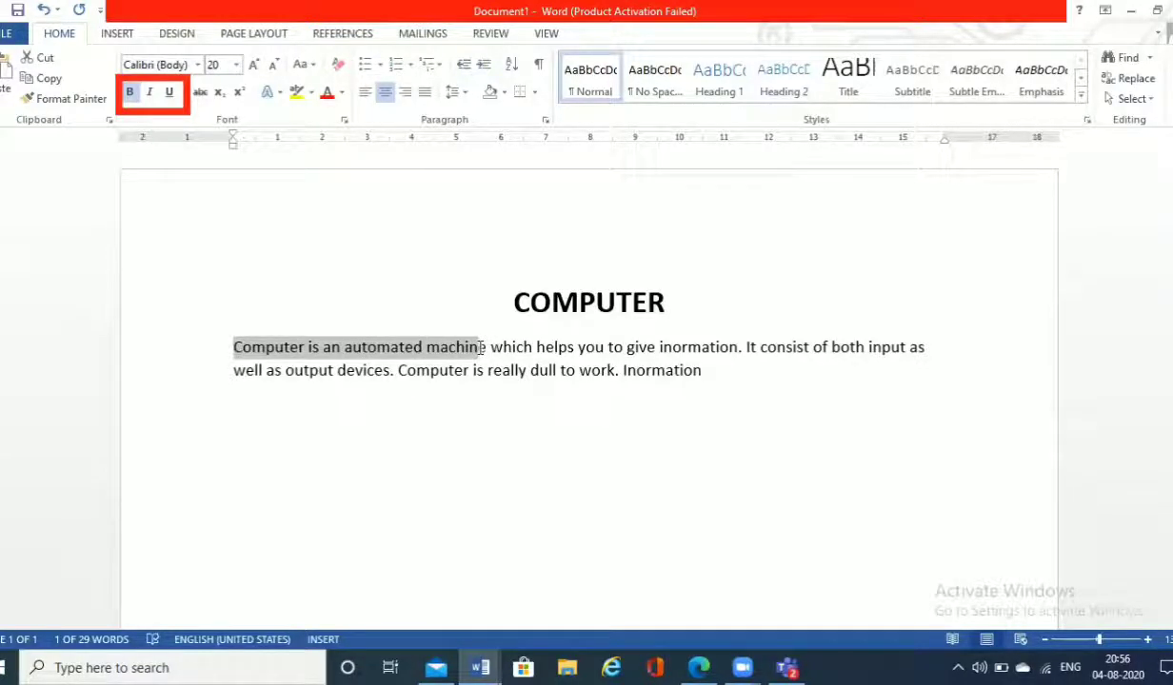
pyautogui.moveTo(481, 348); pyautogui.dragTo(488, 348)
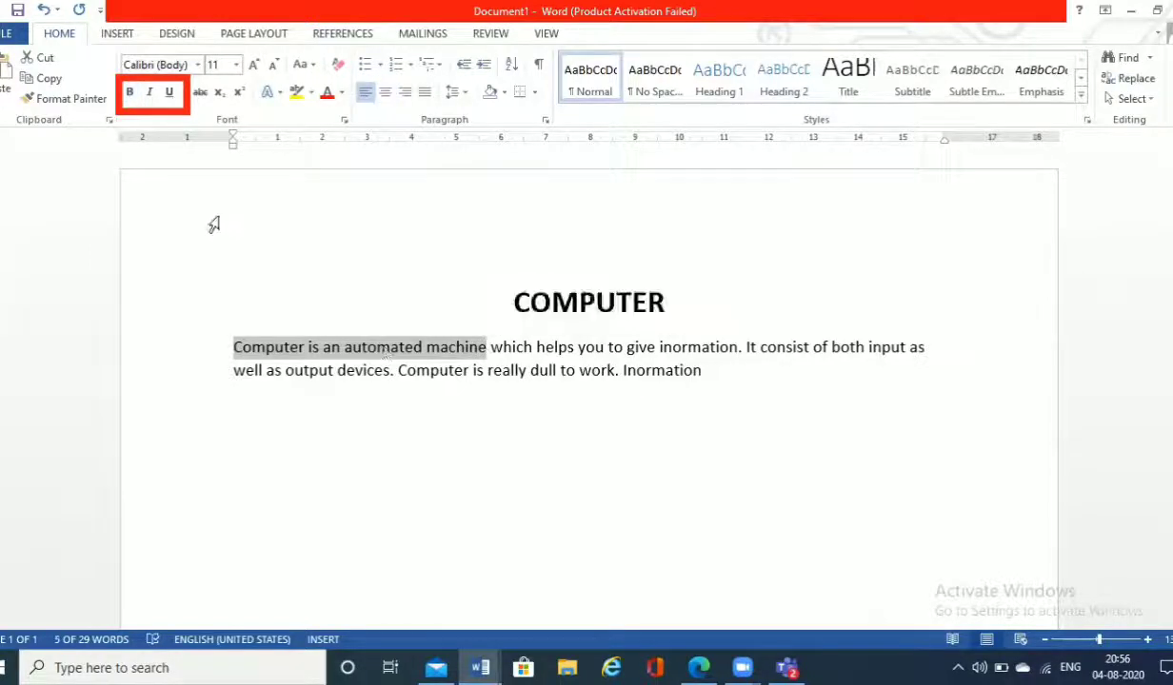
pyautogui.click(150, 100)
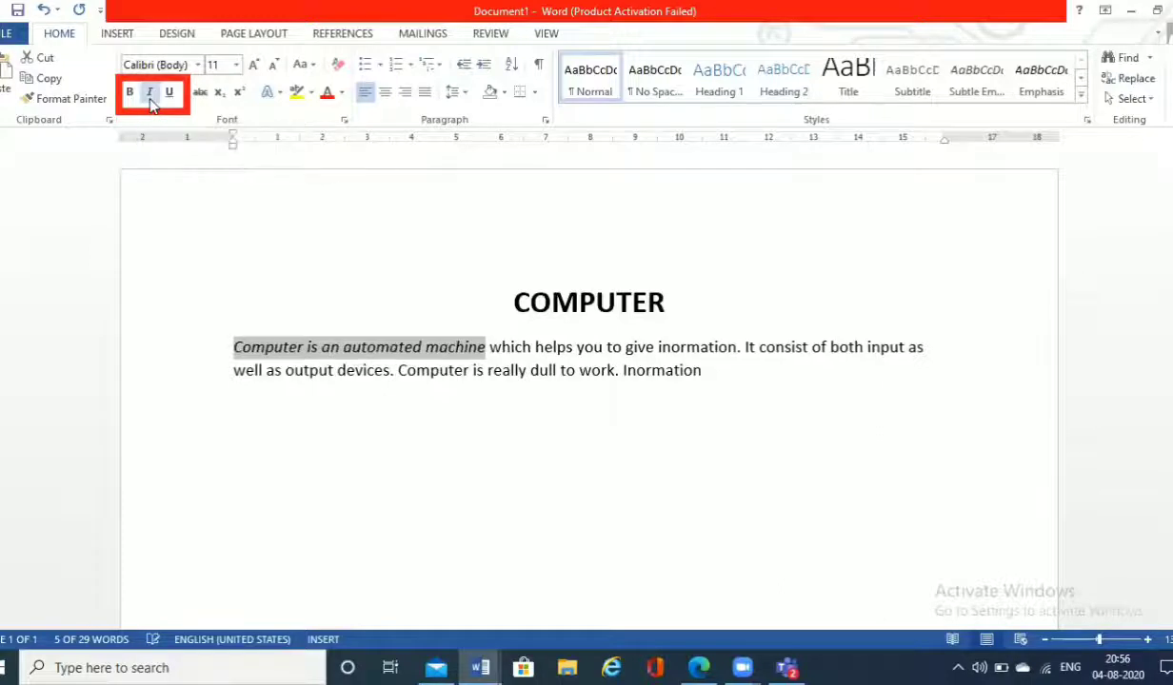
pyautogui.click(314, 392)
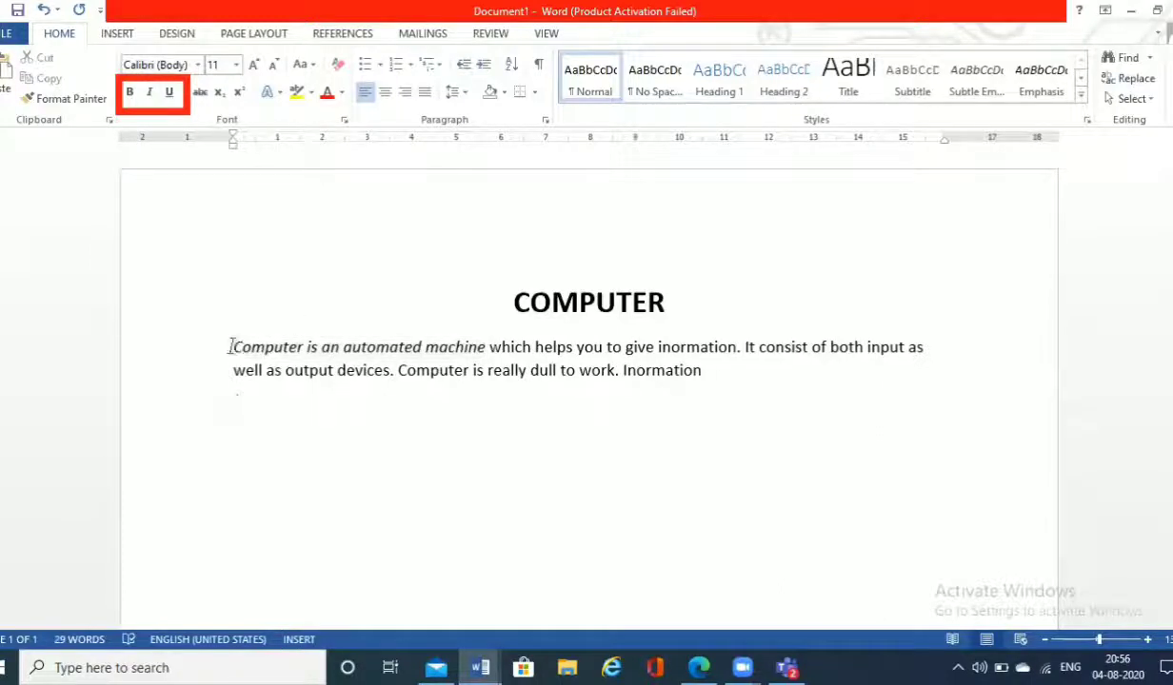
# Step: Underline the heading "COMPUTER"
pyautogui.moveTo(231, 347); pyautogui.dragTo(640, 371)
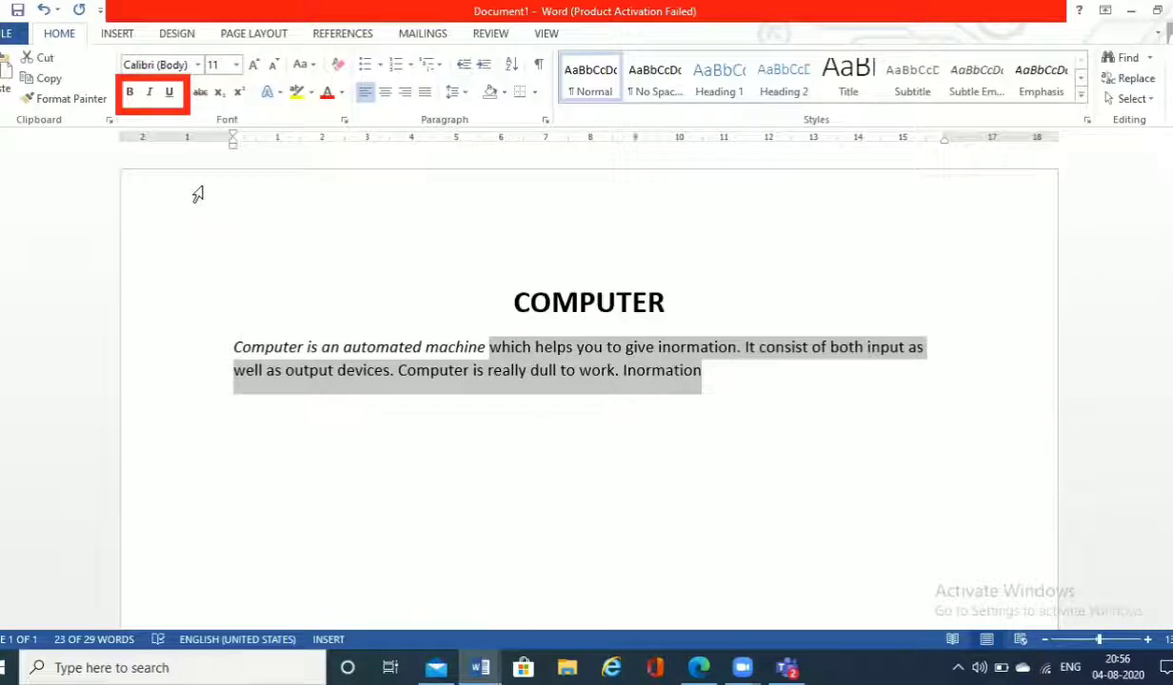
pyautogui.click(226, 255)
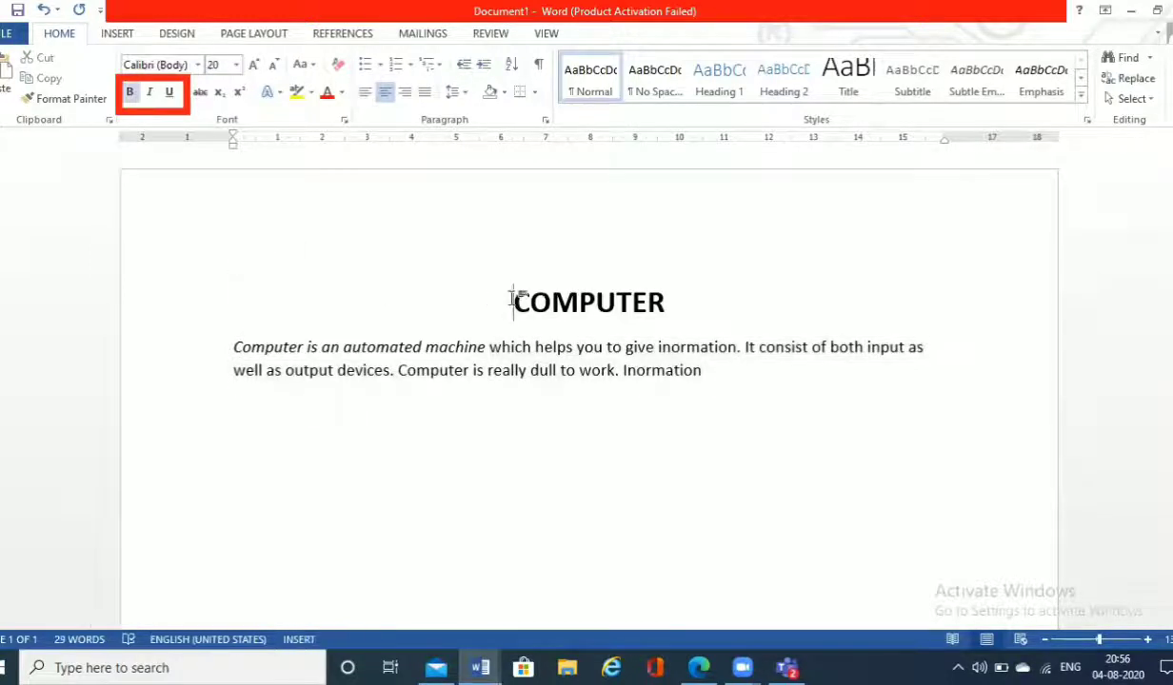
pyautogui.moveTo(513, 301); pyautogui.dragTo(668, 289)
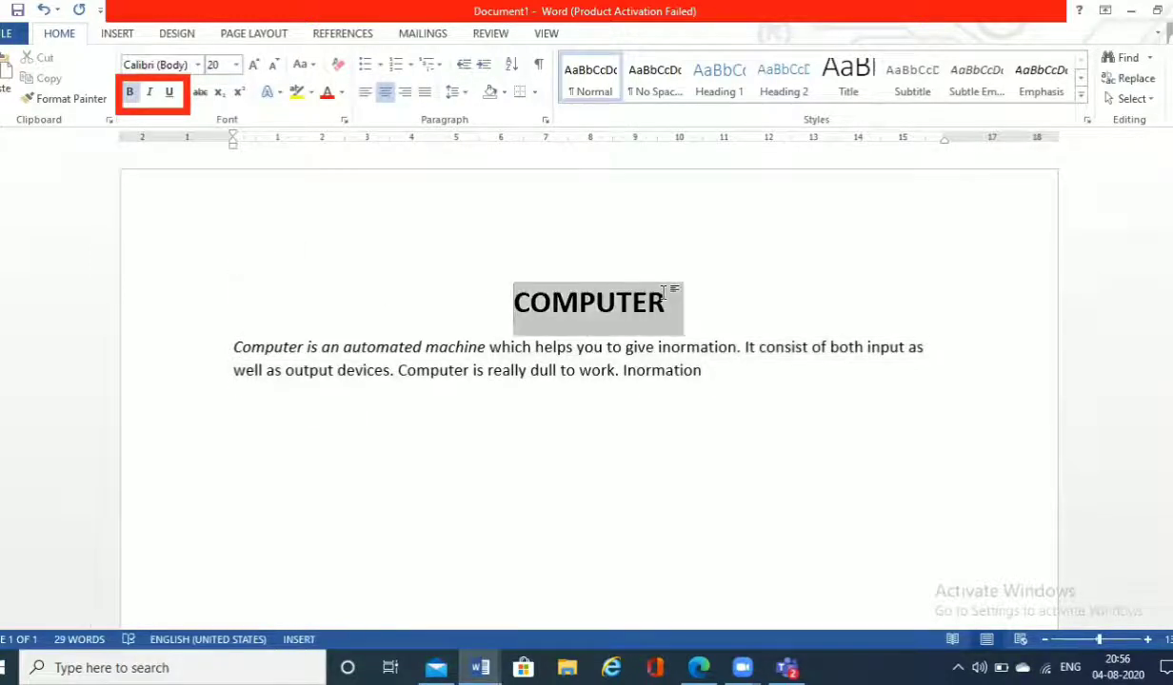
pyautogui.click(170, 93)
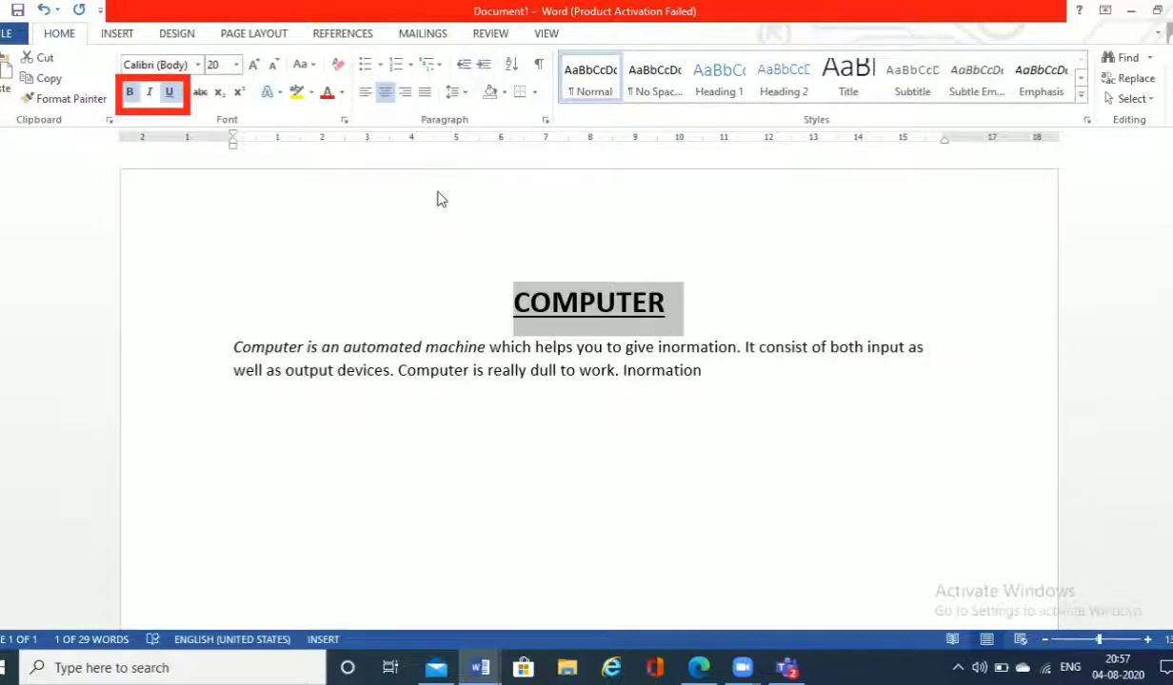
# Step: Apply bold, italic and underline to the heading and the whole paragraph together
pyautogui.moveTo(705, 370); pyautogui.dragTo(307, 304)
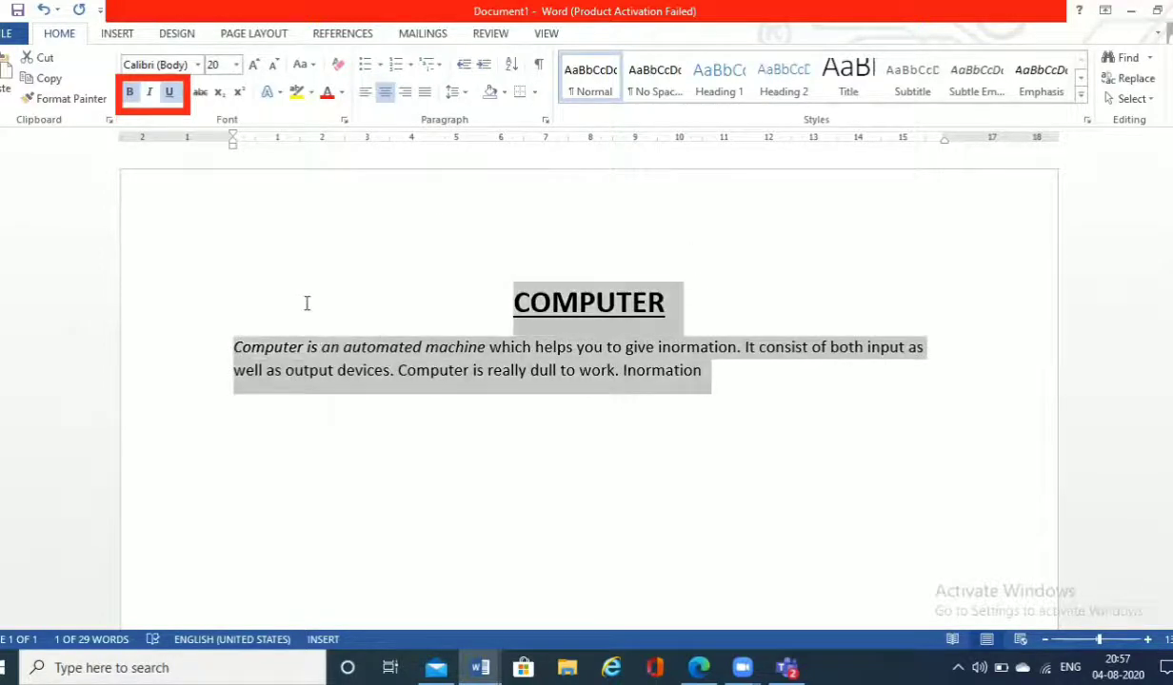
pyautogui.click(131, 93)
pyautogui.click(130, 94)
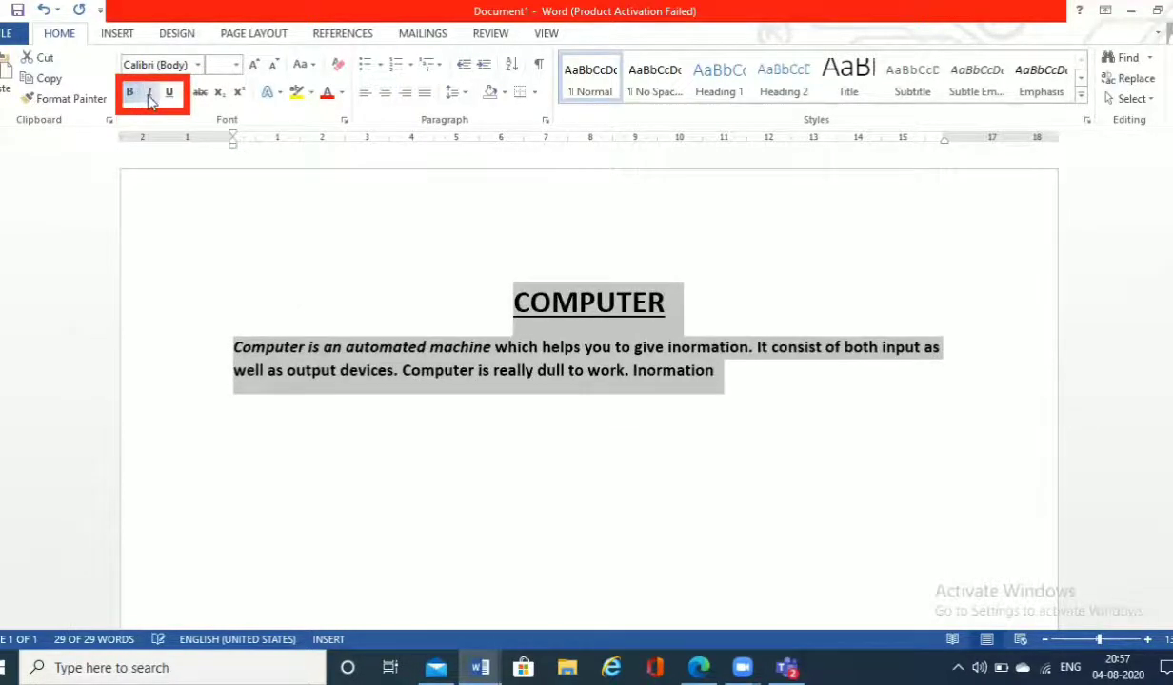
pyautogui.click(150, 95)
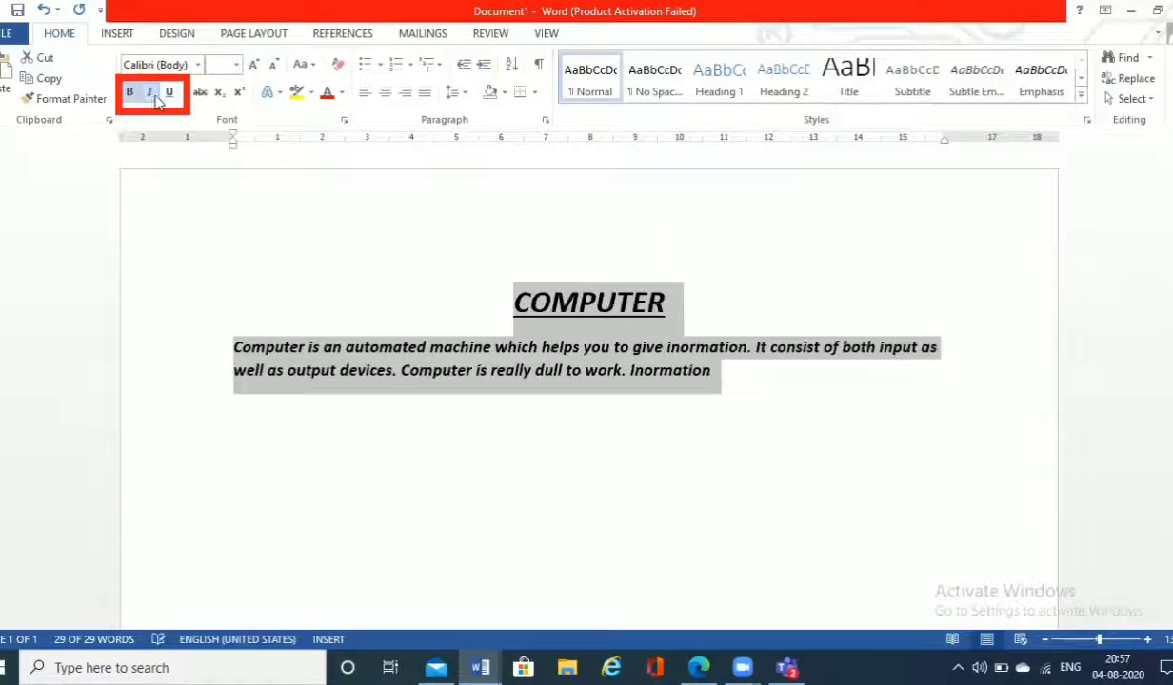
pyautogui.click(171, 99)
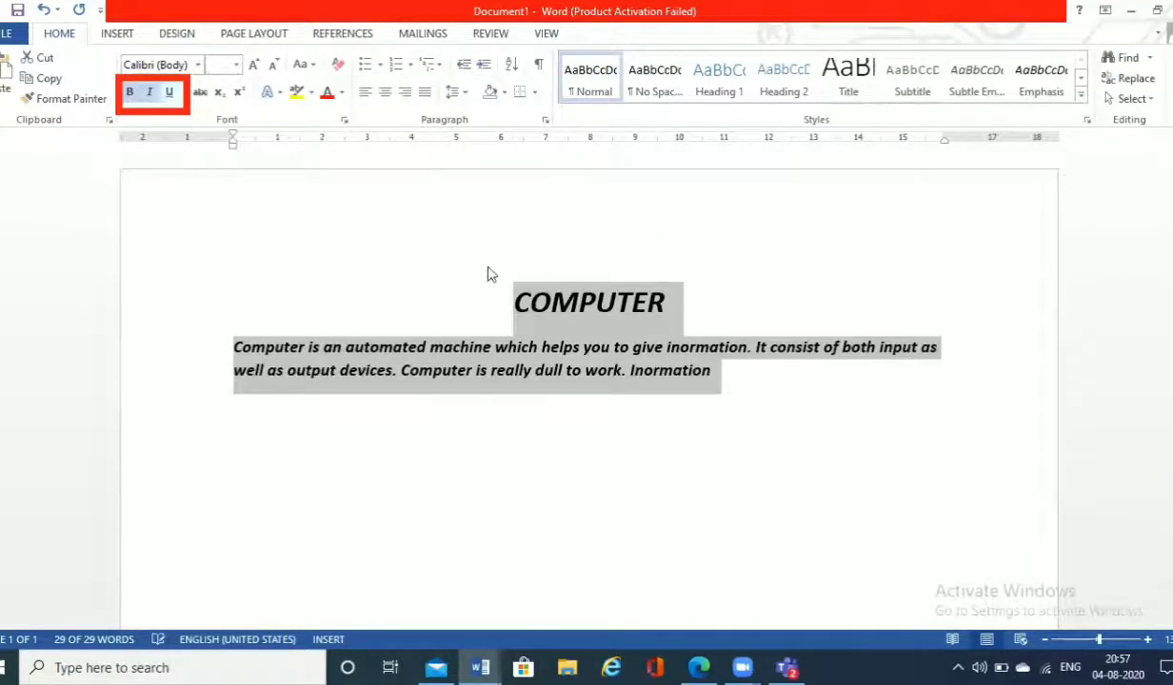
pyautogui.click(171, 95)
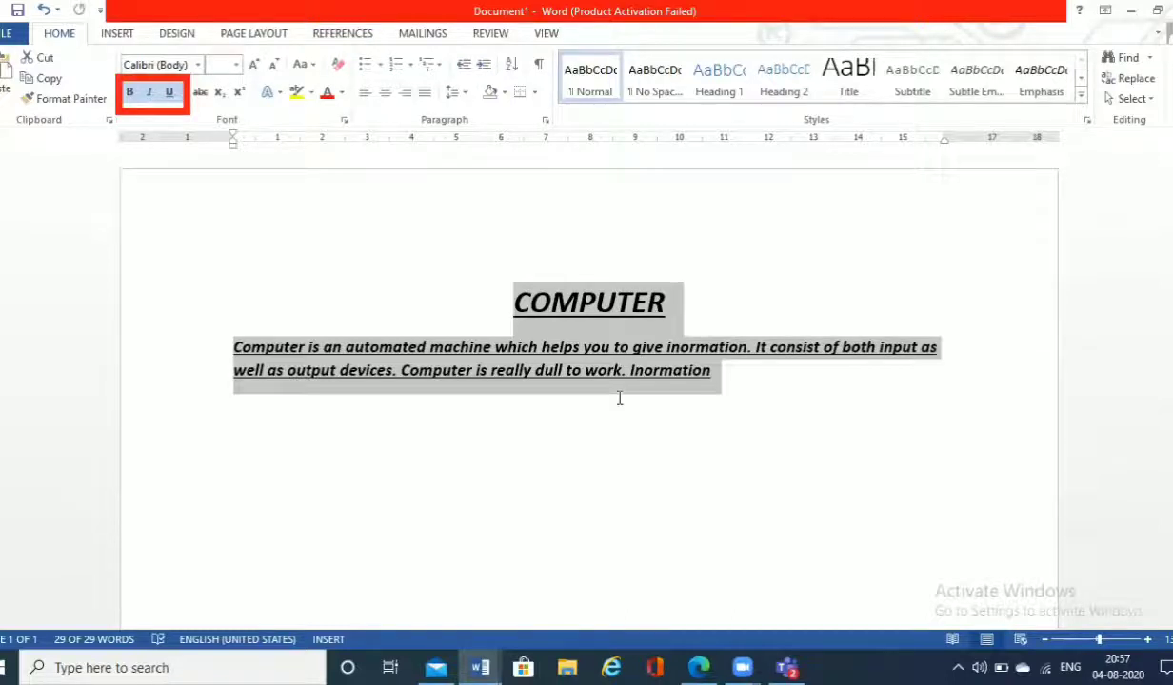
# Step: Highlight the heading "COMPUTER" in yellow
pyautogui.click(673, 435)
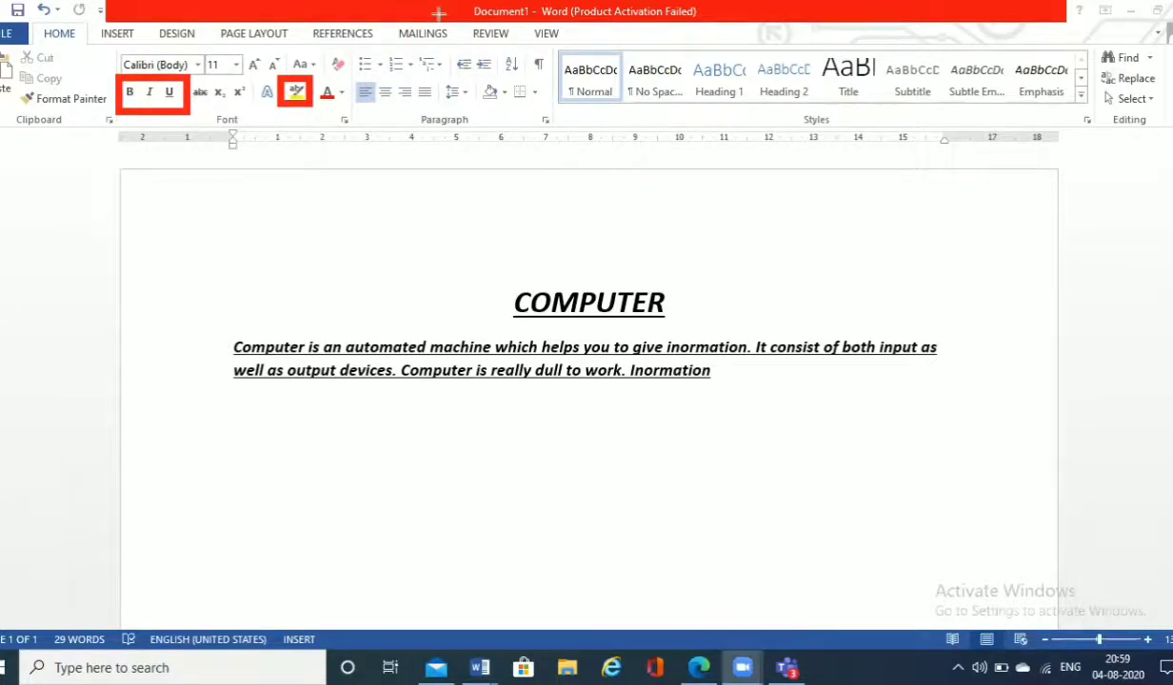
pyautogui.click(515, 304)
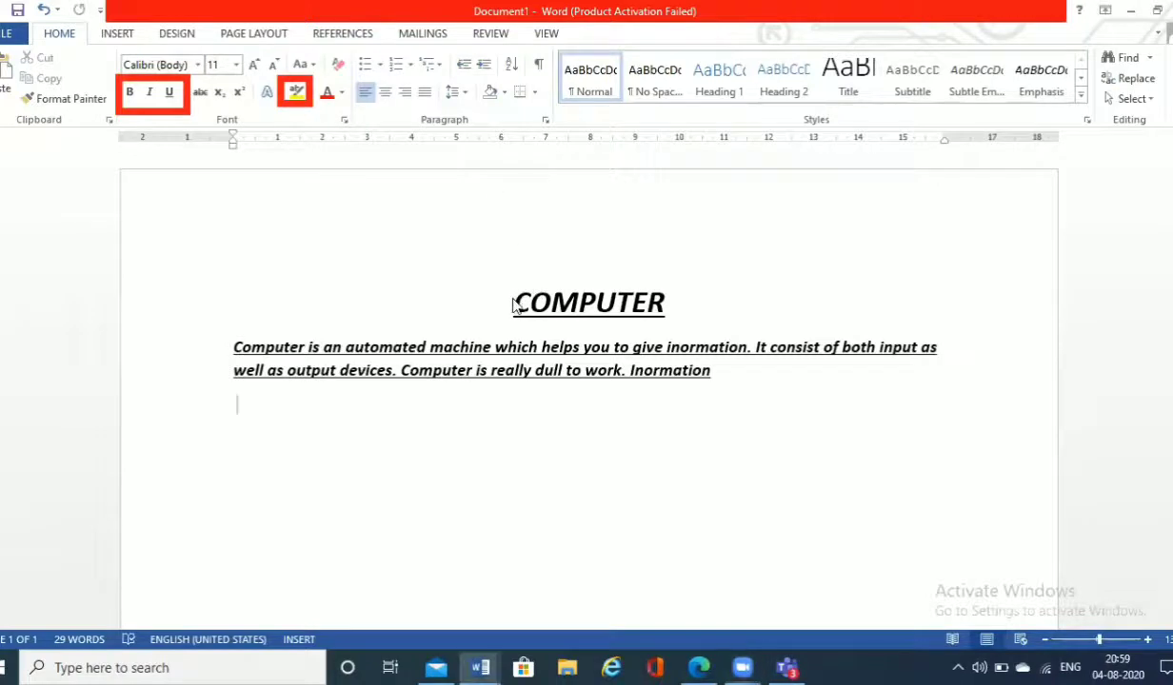
pyautogui.doubleClick(640, 302)
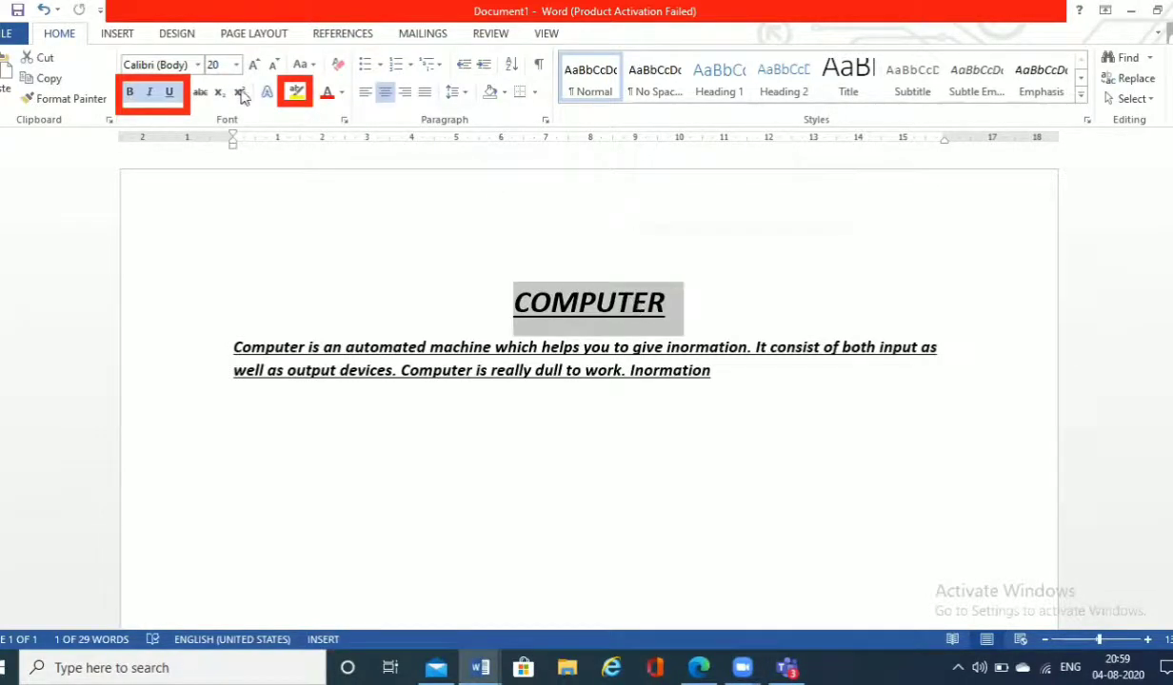
pyautogui.click(296, 92)
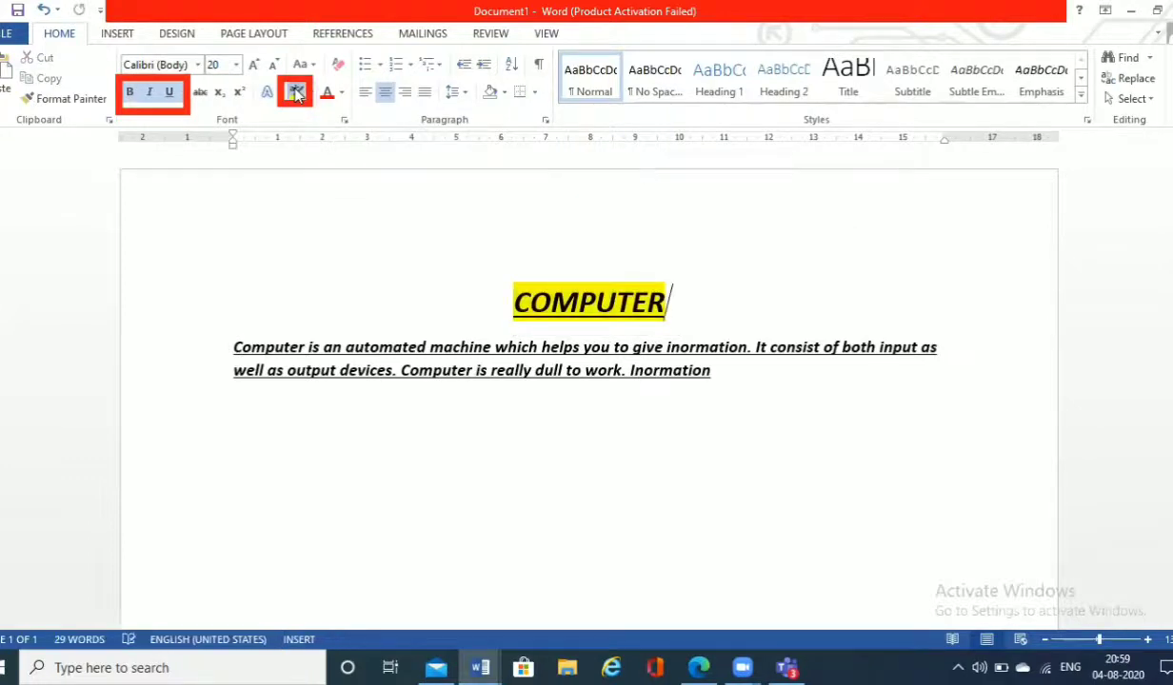
# Step: Change the text highlight colour of the heading "COMPUTER" to turquoise
pyautogui.click(310, 94)
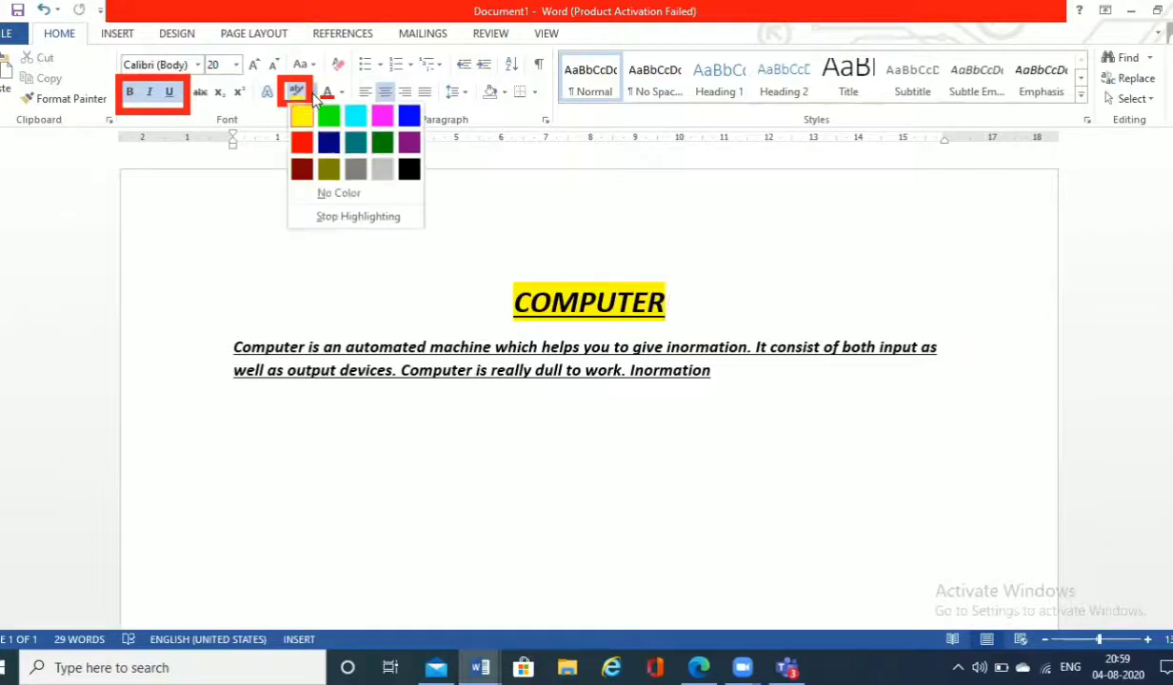
pyautogui.click(312, 94)
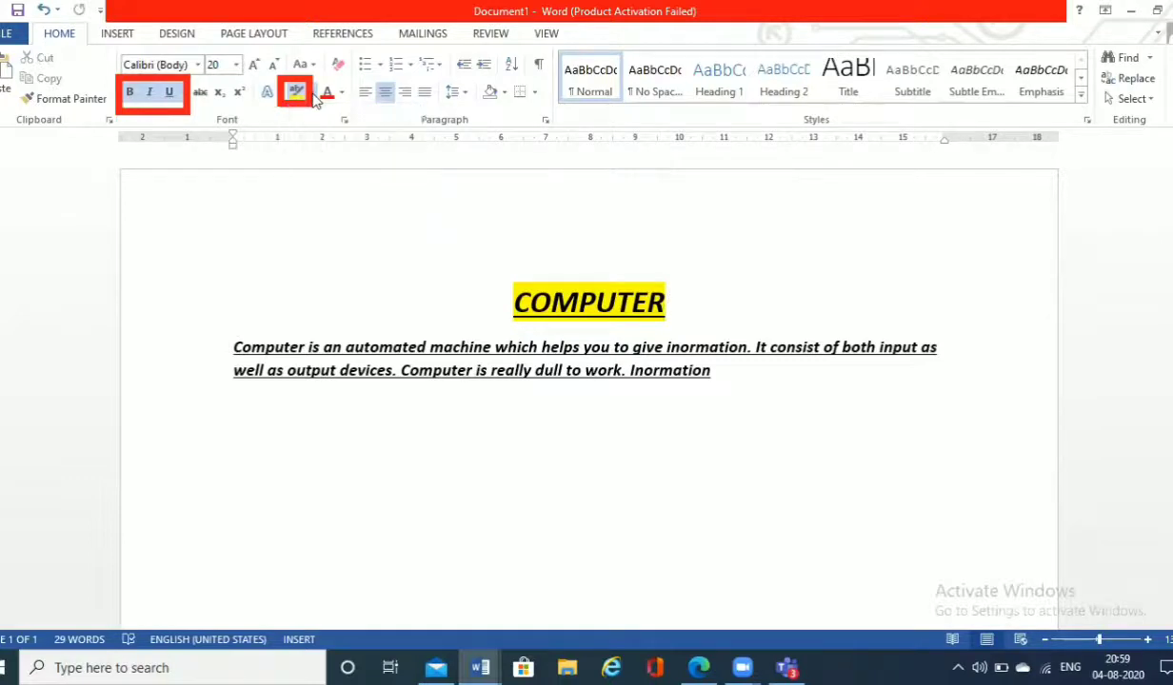
pyautogui.click(312, 94)
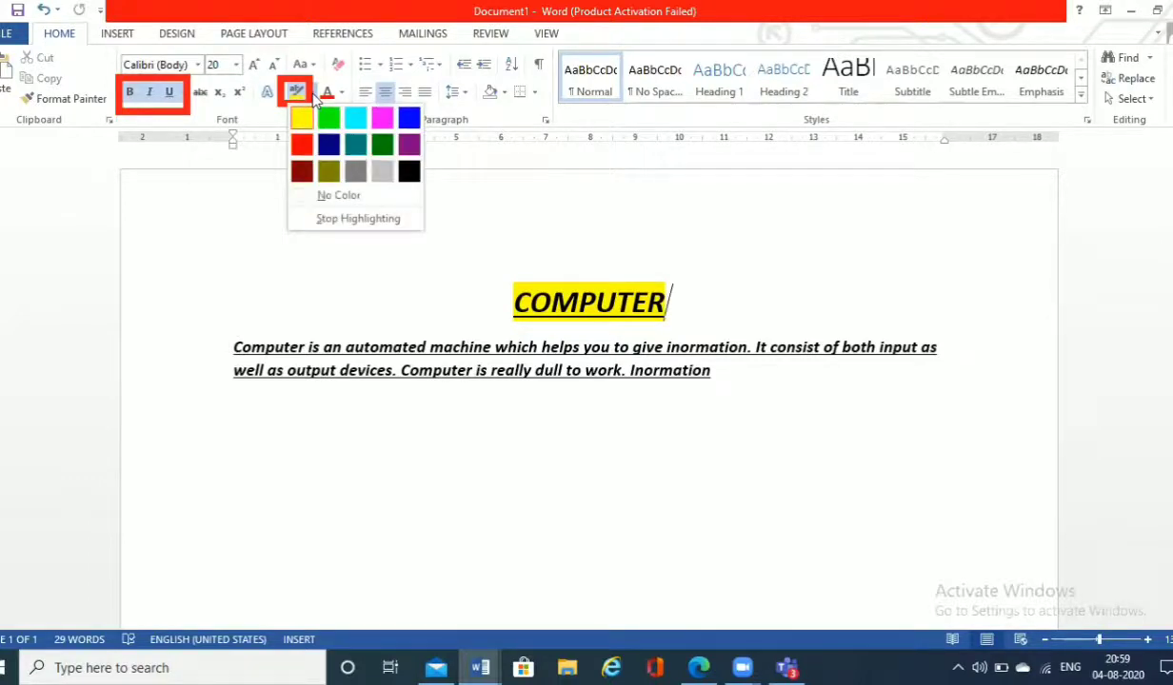
pyautogui.click(367, 118)
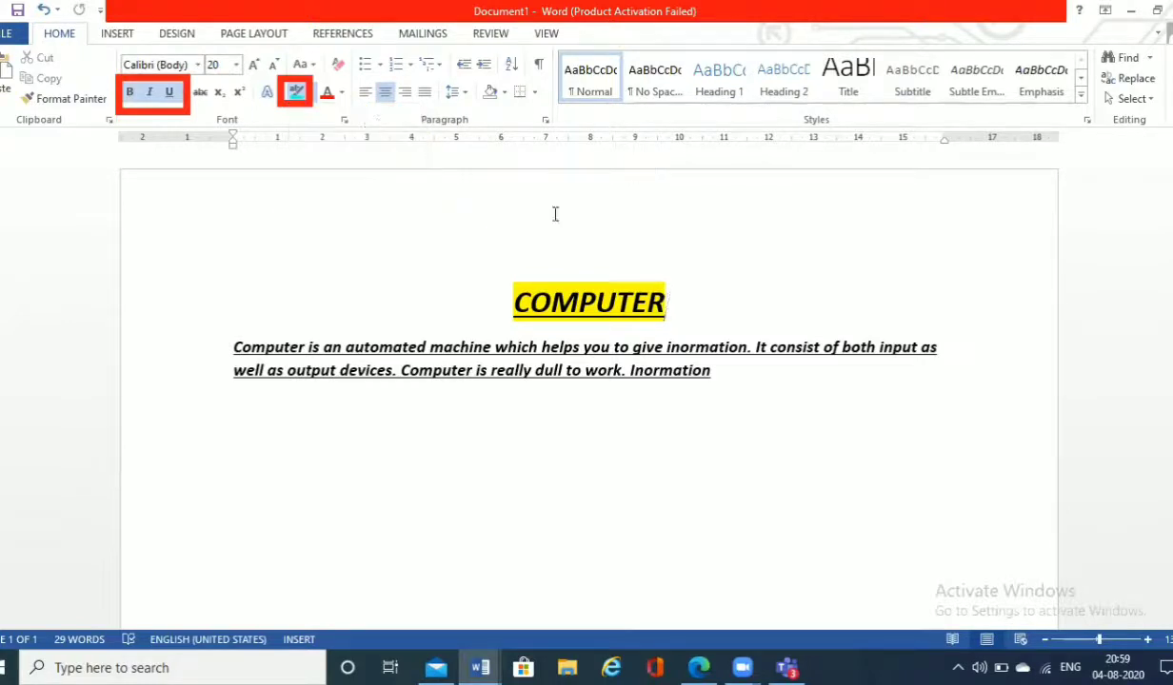
pyautogui.click(298, 92)
pyautogui.doubleClick(582, 303)
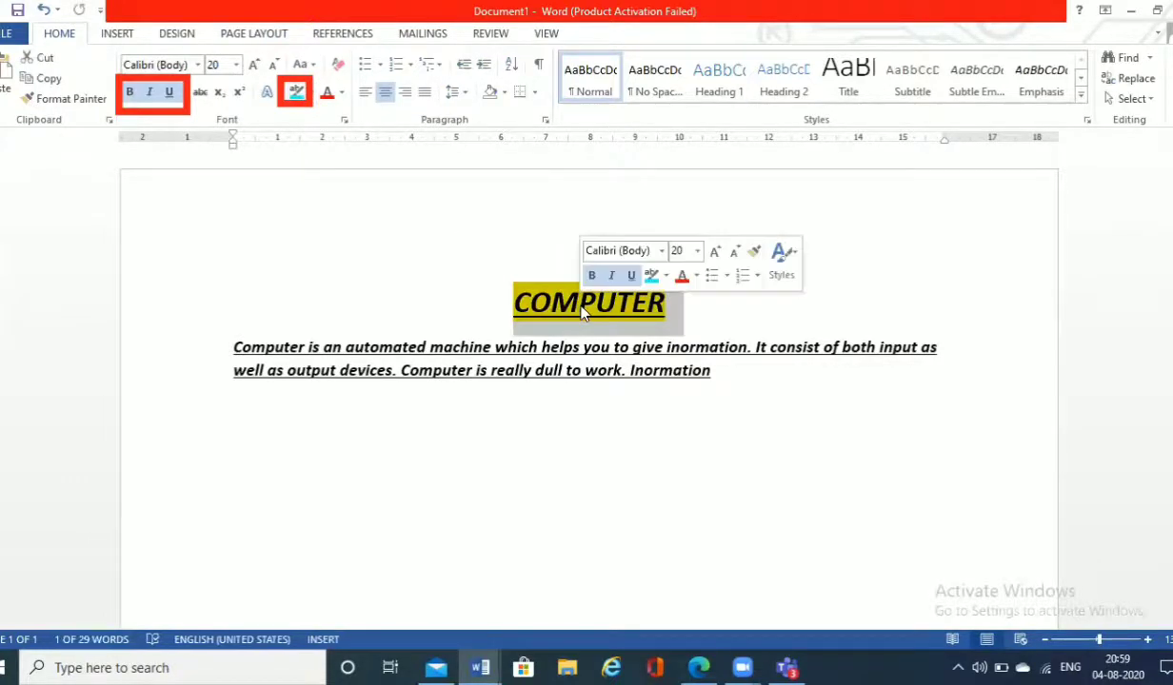
pyautogui.click(298, 93)
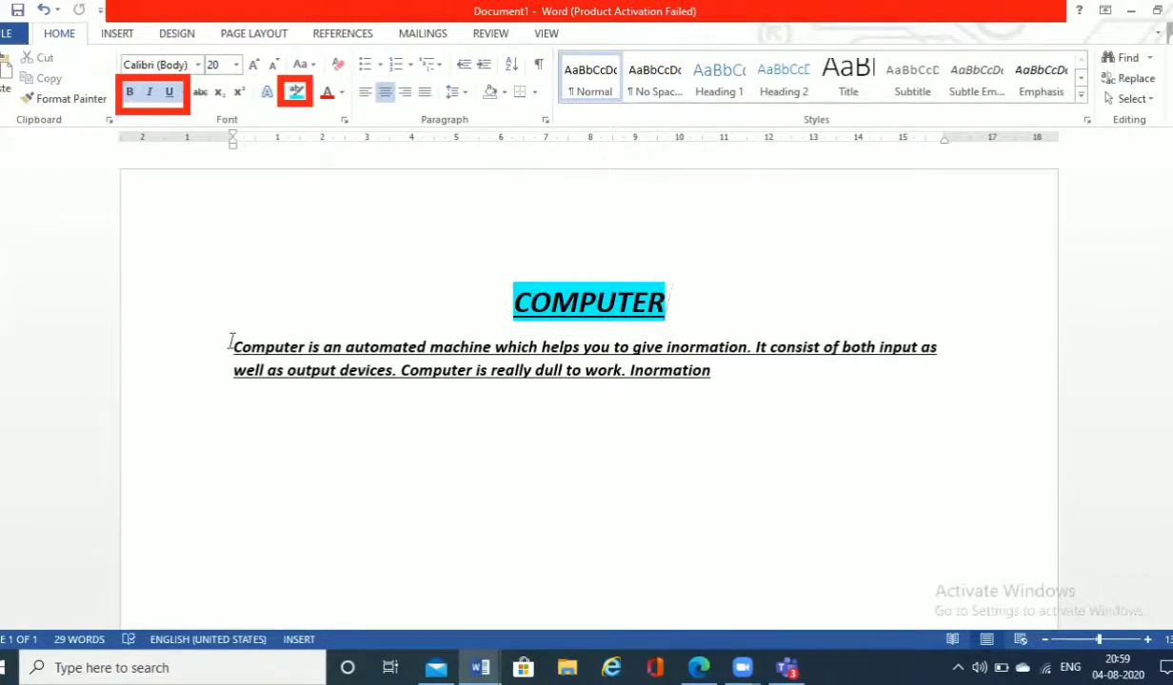
# Step: Highlight the paragraph's first sentence, "Computer is an automated machine which helps you to give inormation.", in pink
pyautogui.moveTo(234, 344); pyautogui.dragTo(682, 349)
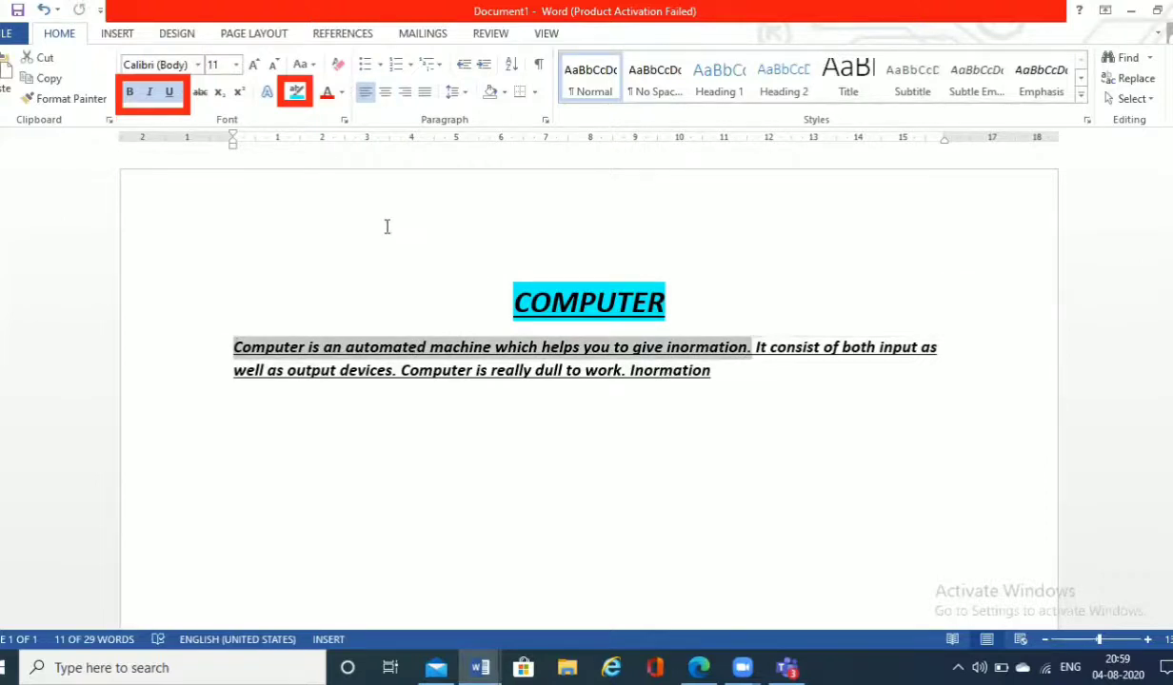
pyautogui.click(314, 93)
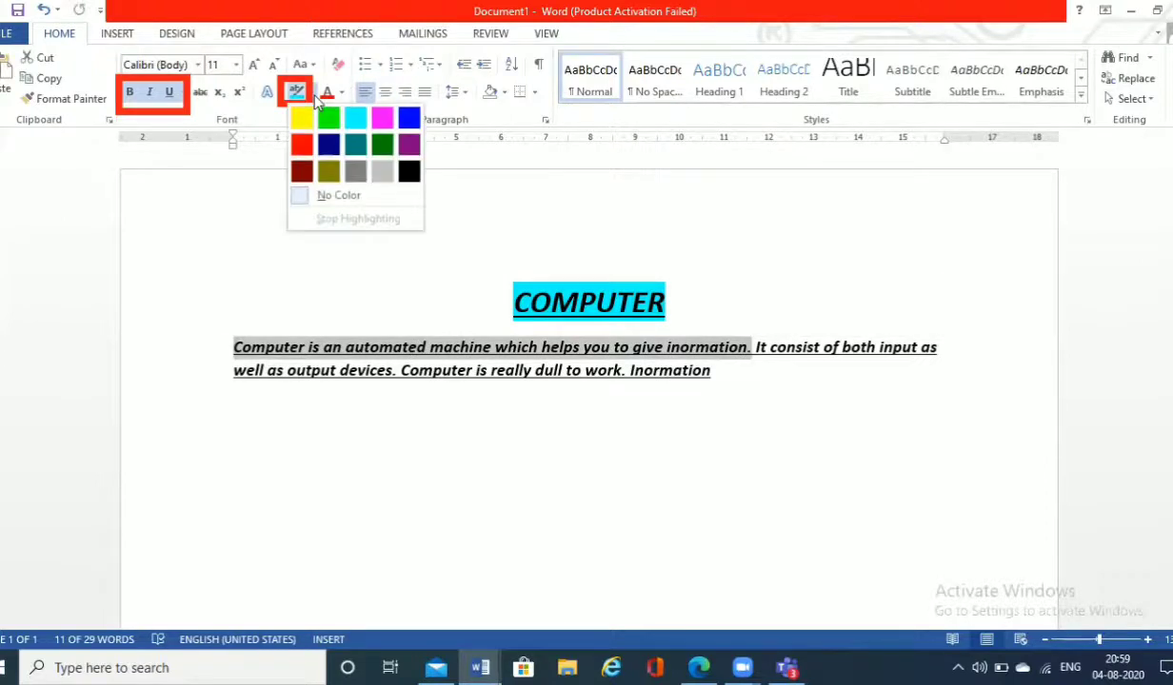
pyautogui.click(381, 119)
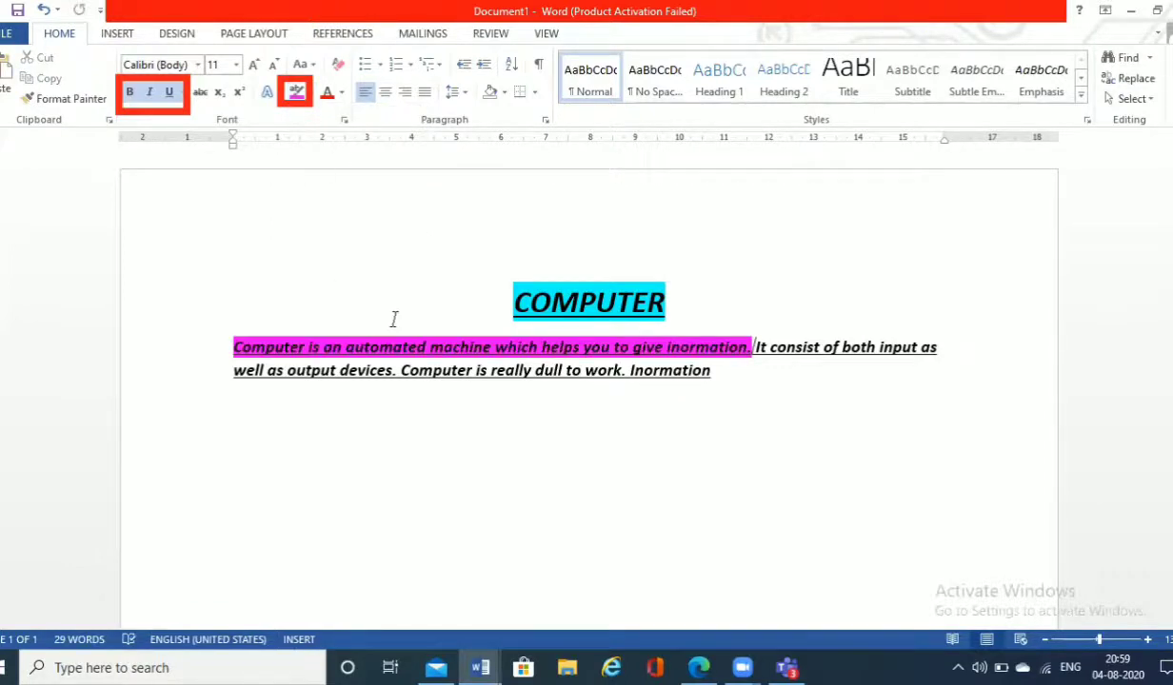